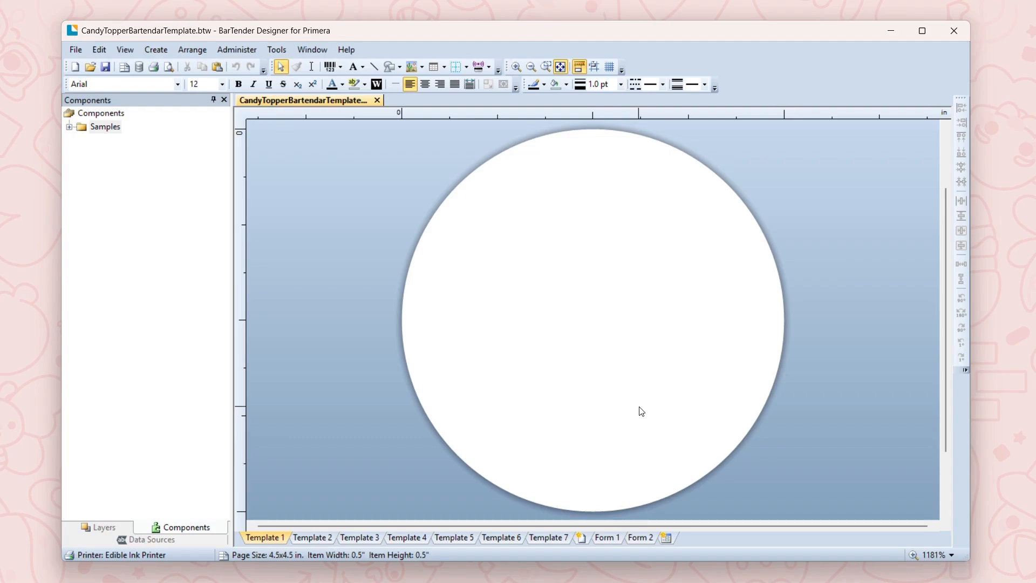
Step: Insert the embedded picture CandyTopperStar.png from the CandyTopper folder onto the circle of Template 1
click(329, 538)
click(443, 541)
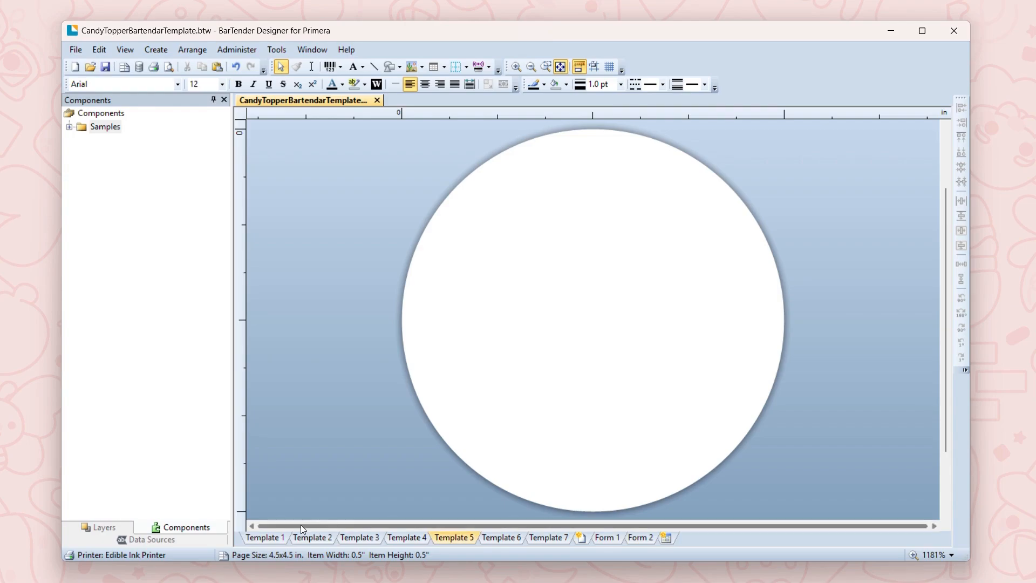
click(274, 539)
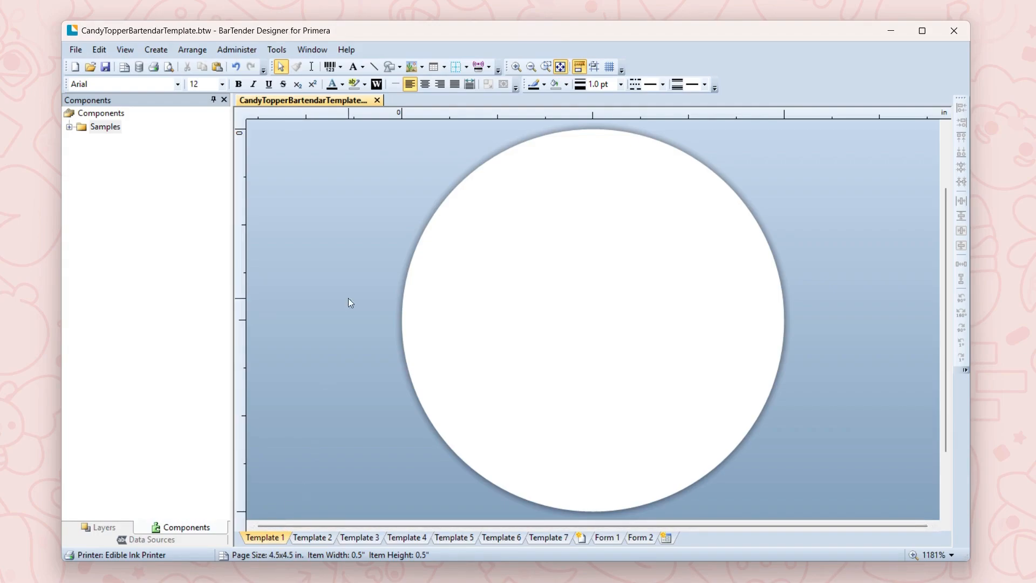
click(422, 69)
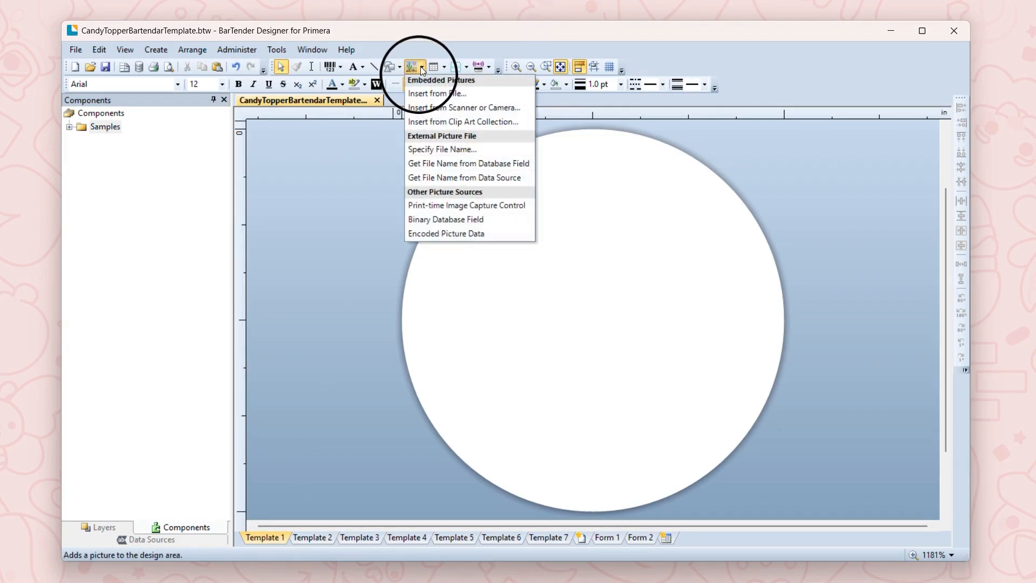
click(429, 90)
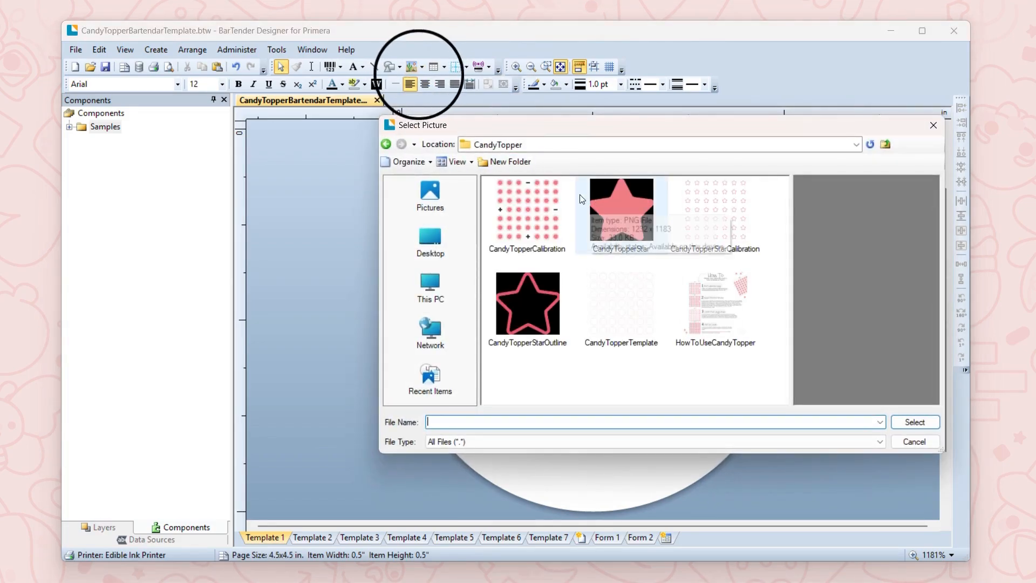
click(615, 205)
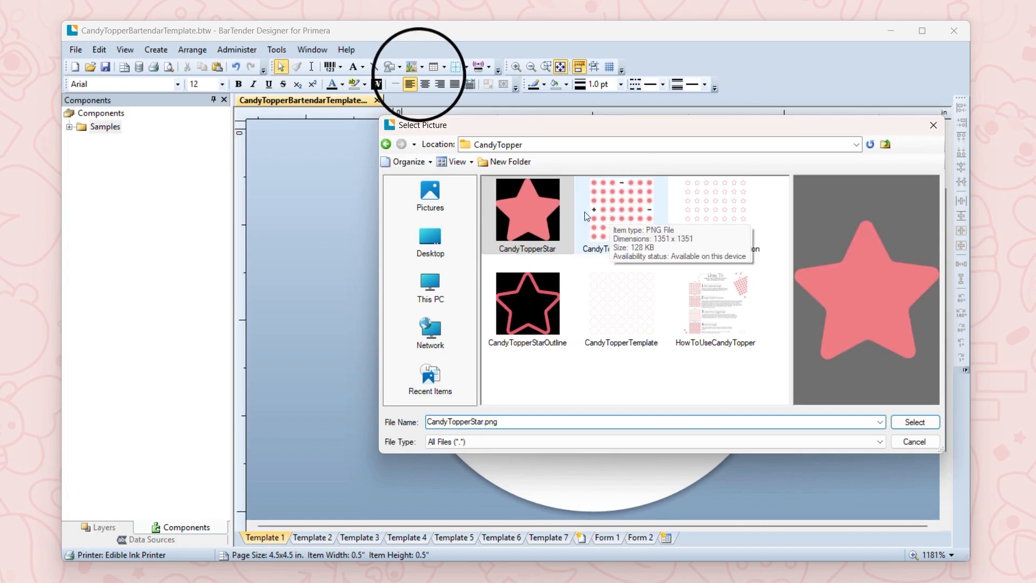
click(909, 421)
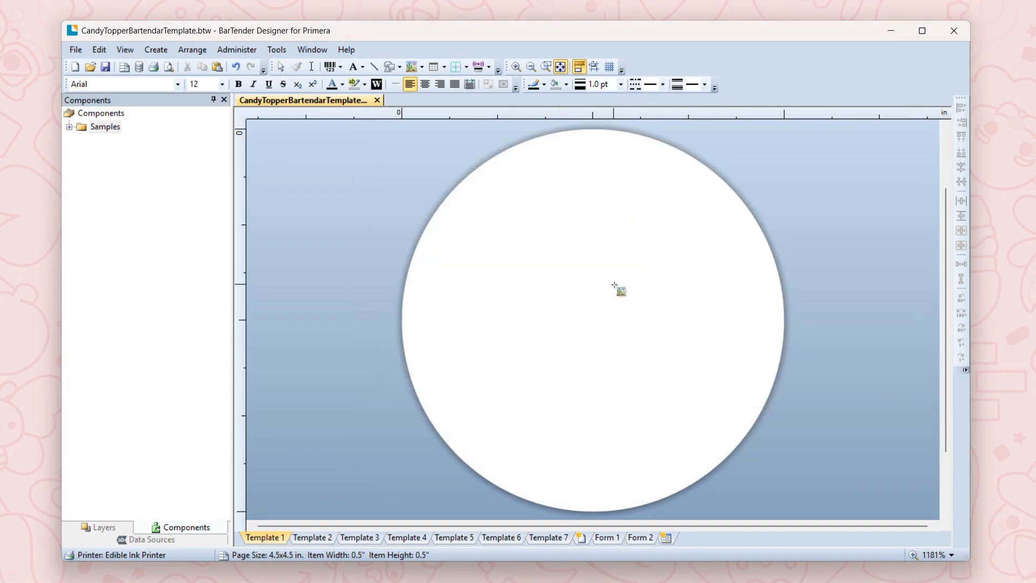
click(588, 296)
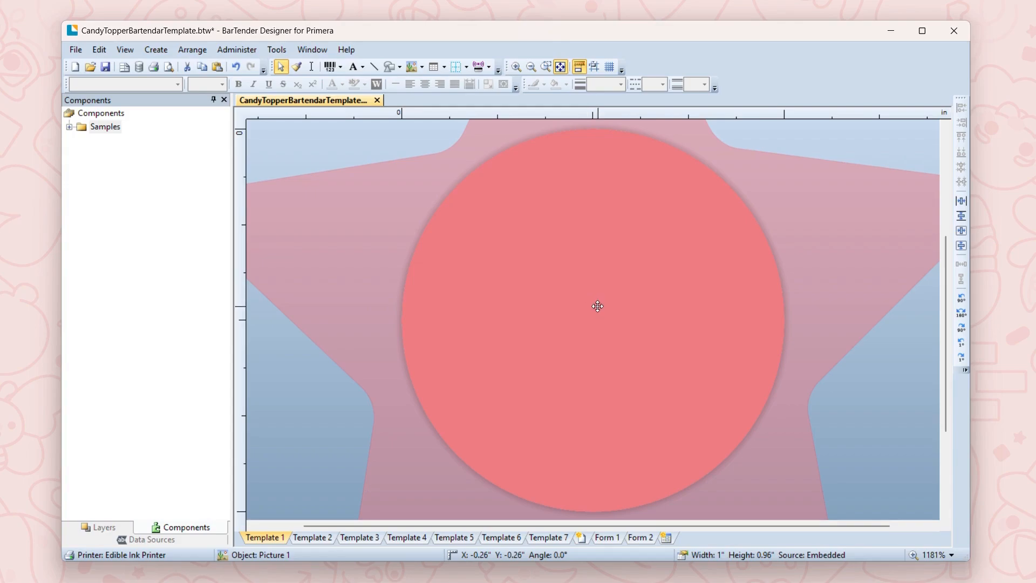
Step: Set the star picture's height to 0.25 in, keeping the aspect ratio locked
drag(617, 245, 461, 445)
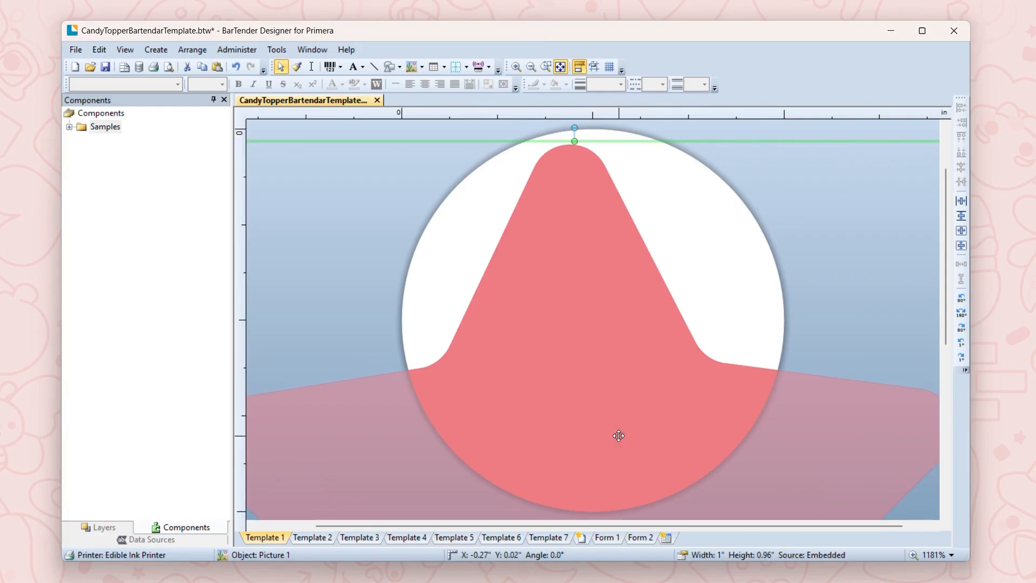
drag(592, 423, 470, 386)
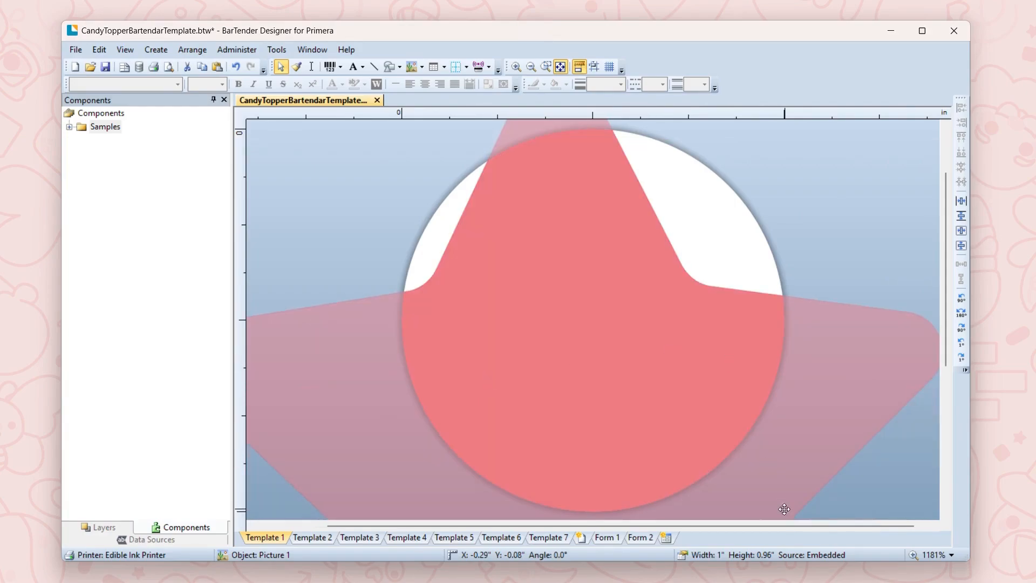
right_click(736, 419)
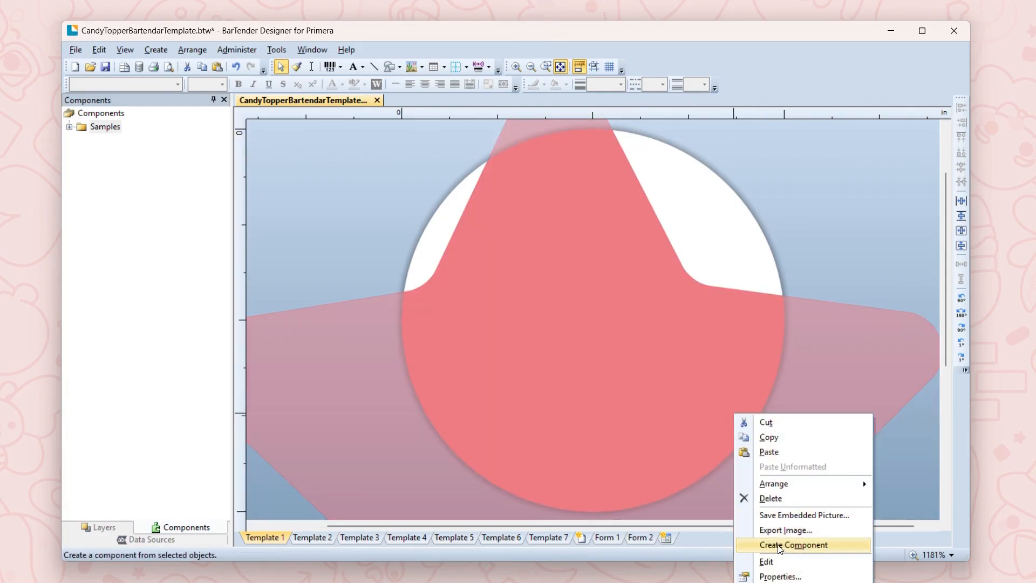
click(774, 576)
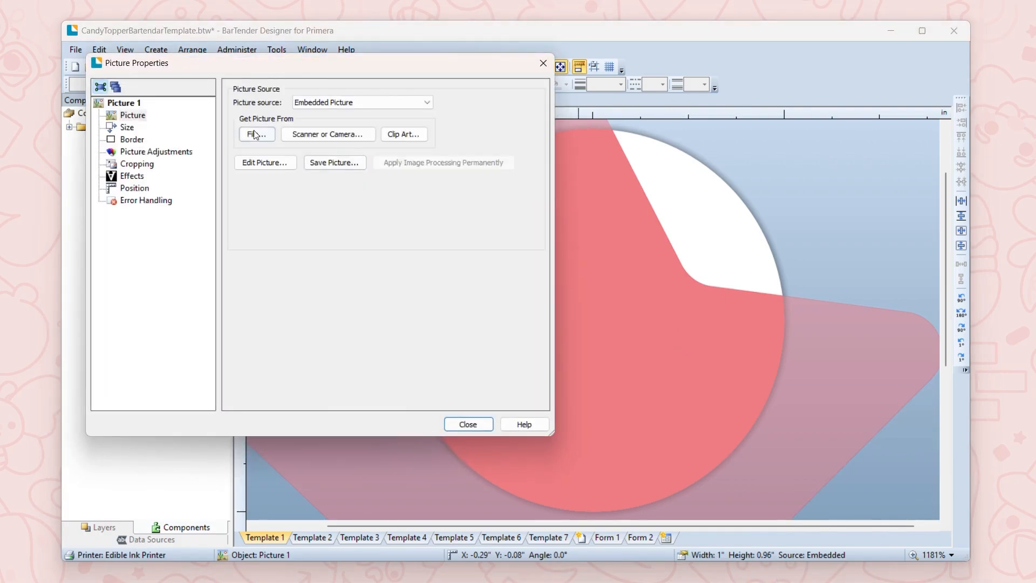
click(128, 128)
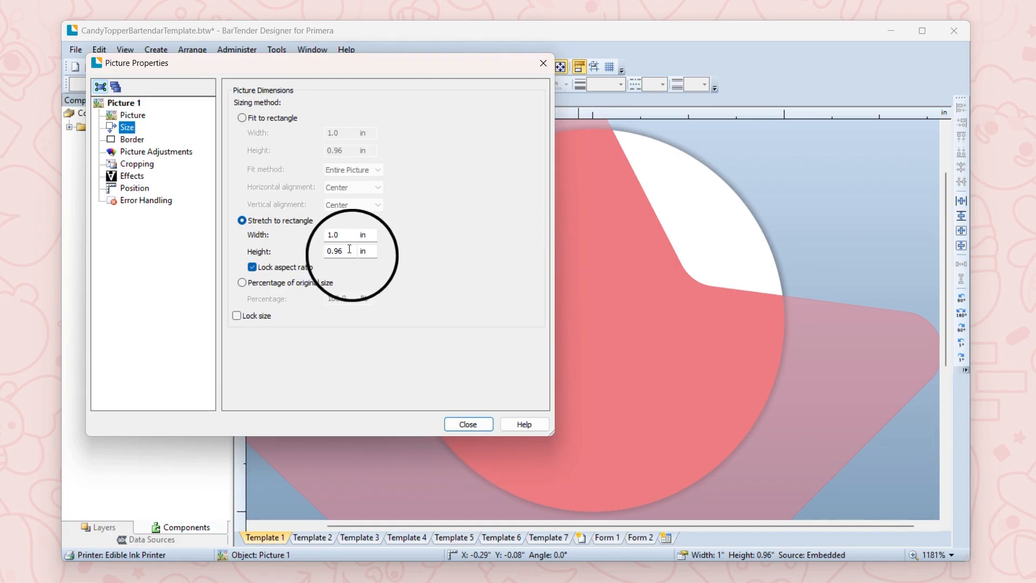
drag(344, 252, 334, 248)
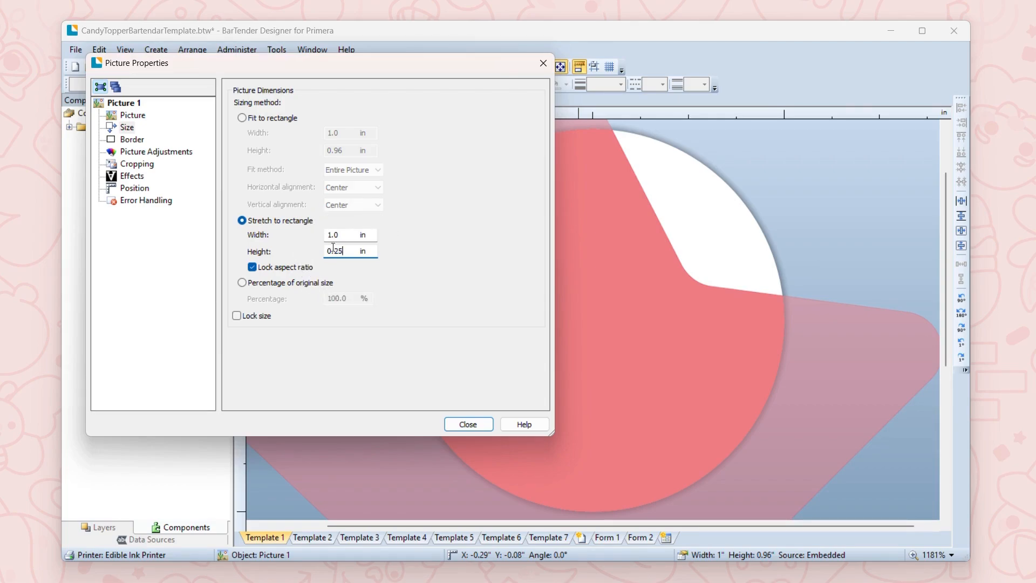
text(25)
key(Return)
Step: Move the resized star into the circle and center it vertically and horizontally on Template 1
drag(303, 164, 614, 324)
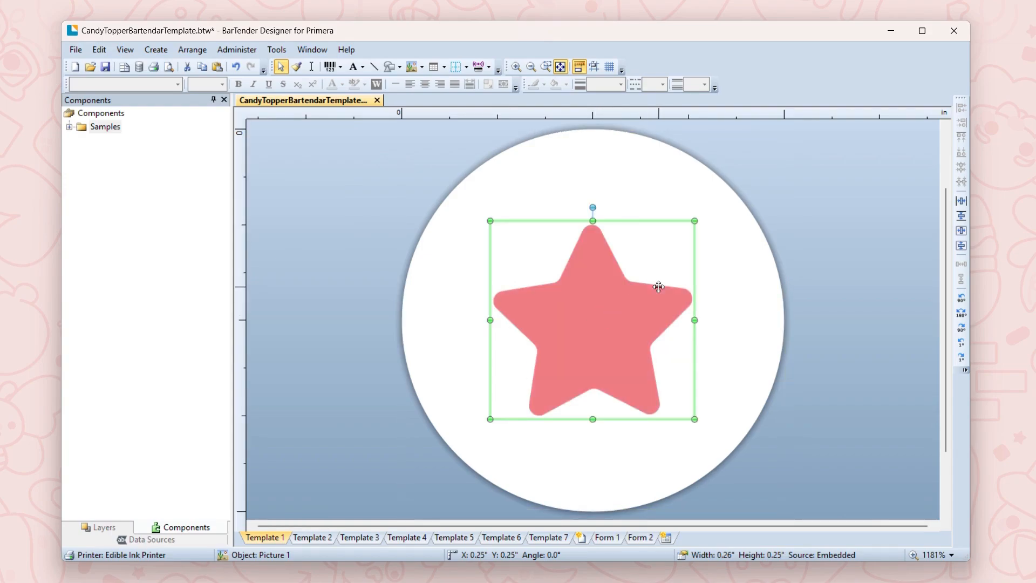
click(962, 248)
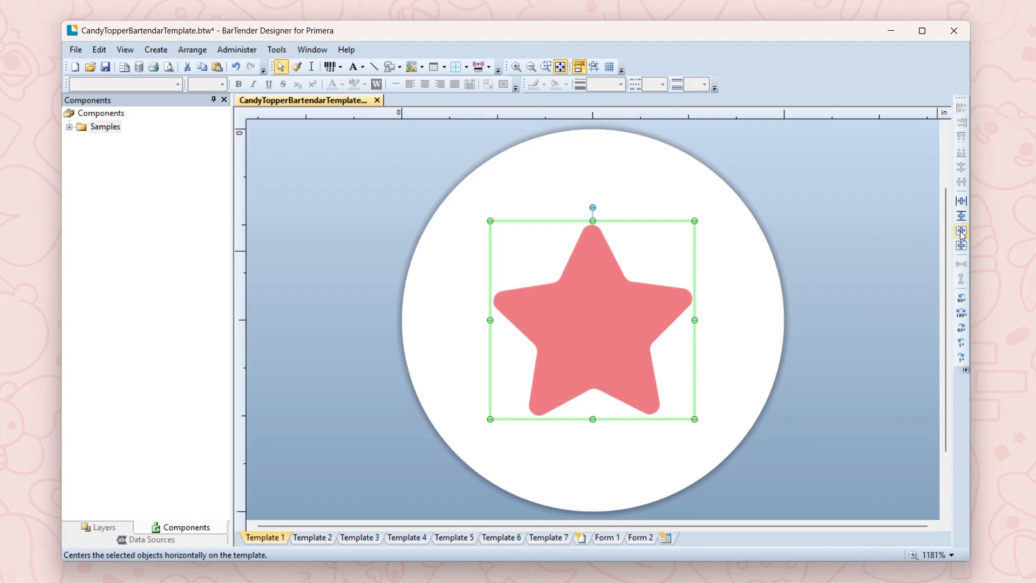
click(962, 235)
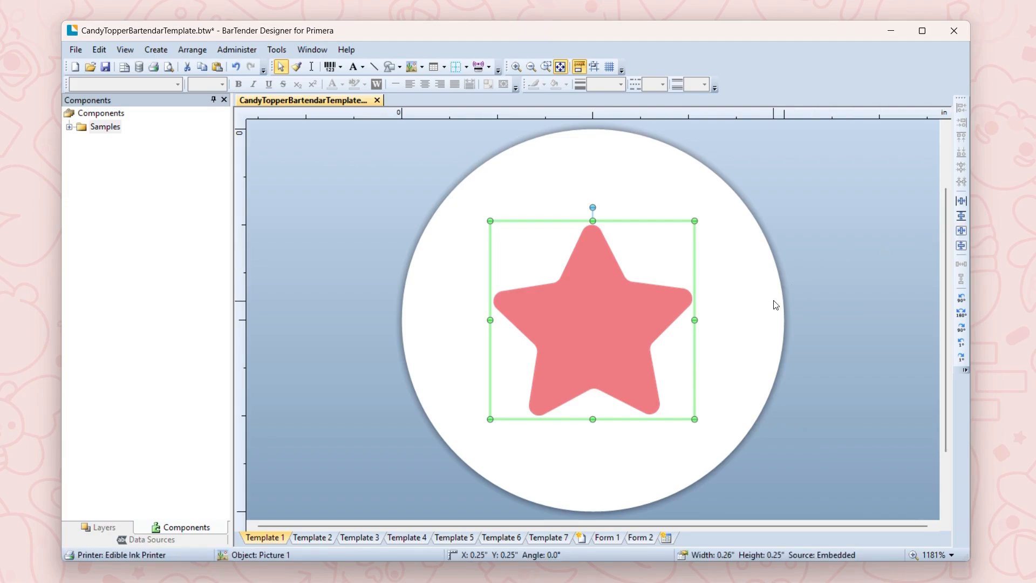
click(787, 305)
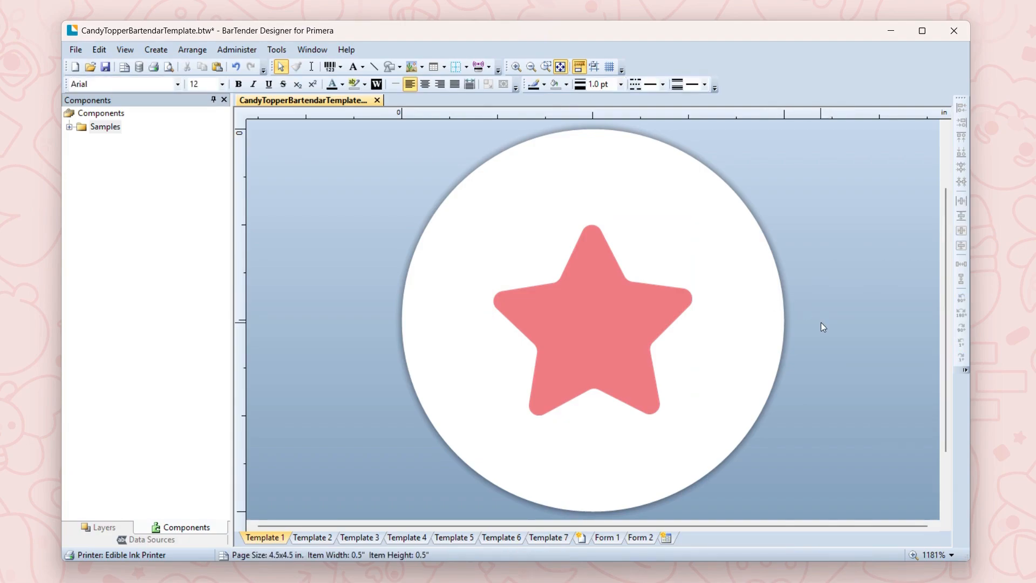
Step: Enlarge the star to about 0.31 in wide by 0.29 in high and recenter it in both directions on the template
click(653, 284)
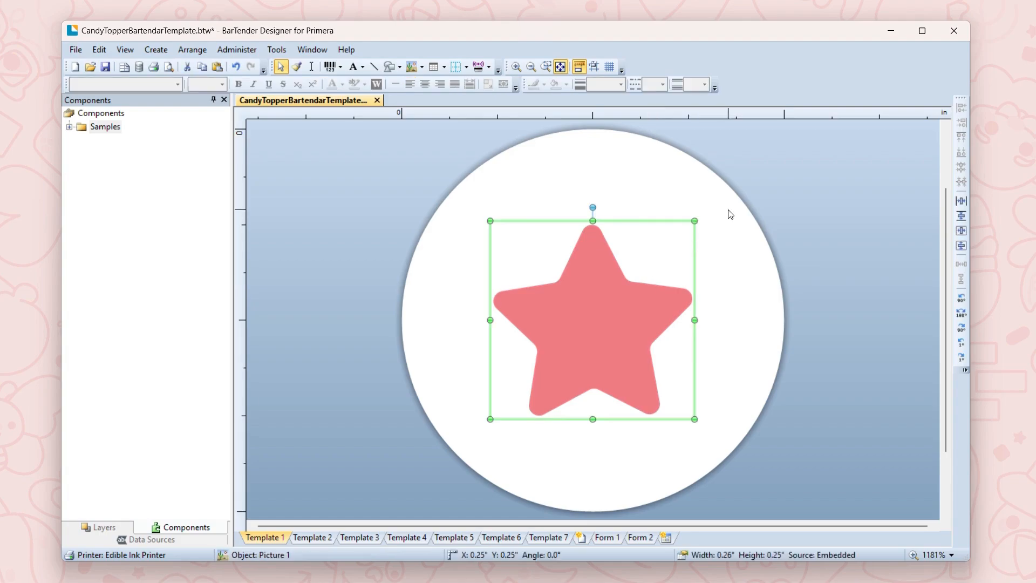
drag(694, 219, 729, 188)
click(962, 247)
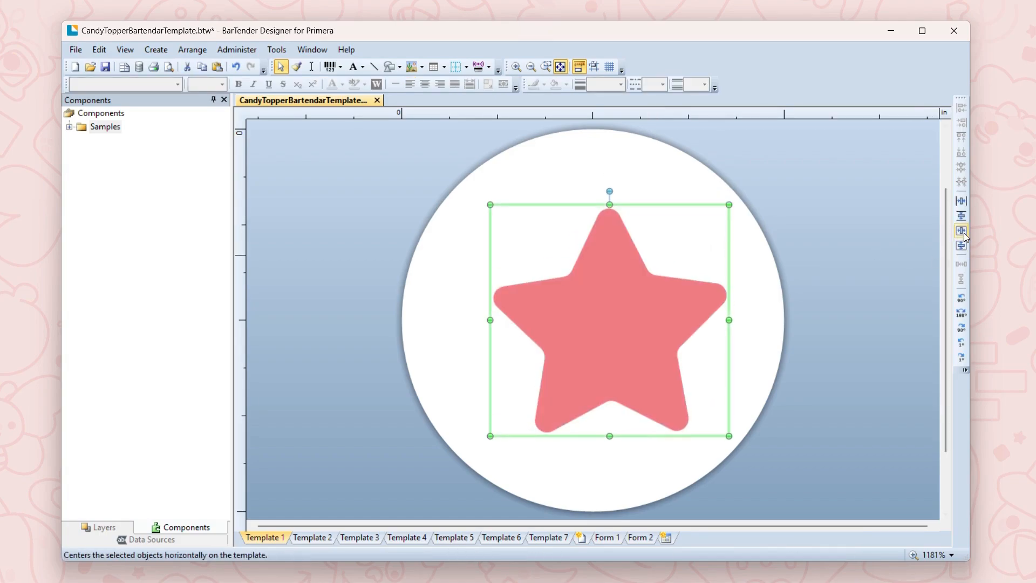
click(964, 233)
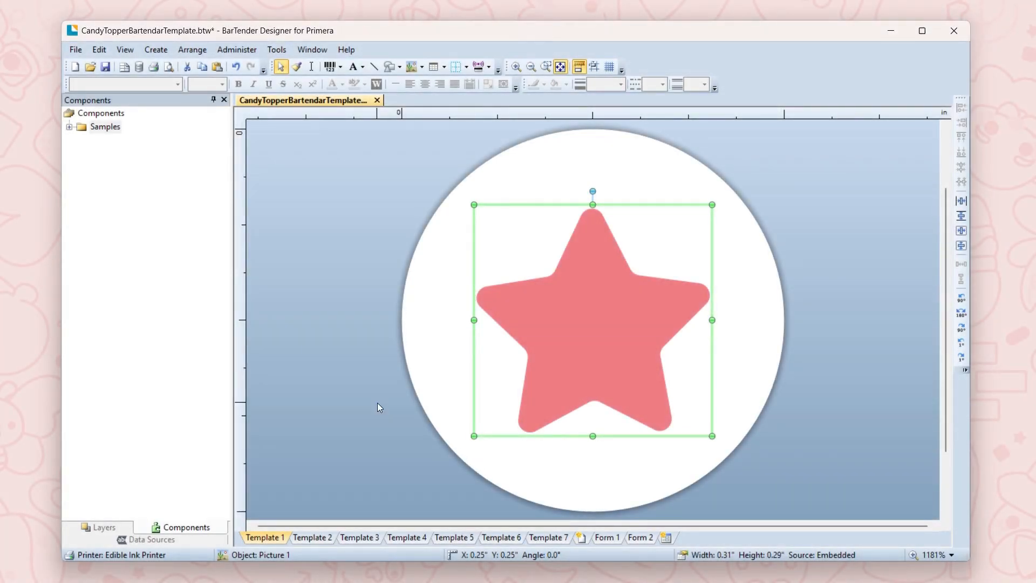
Step: Print 49 copies of the star design on the default Edible Ink Printer
click(76, 49)
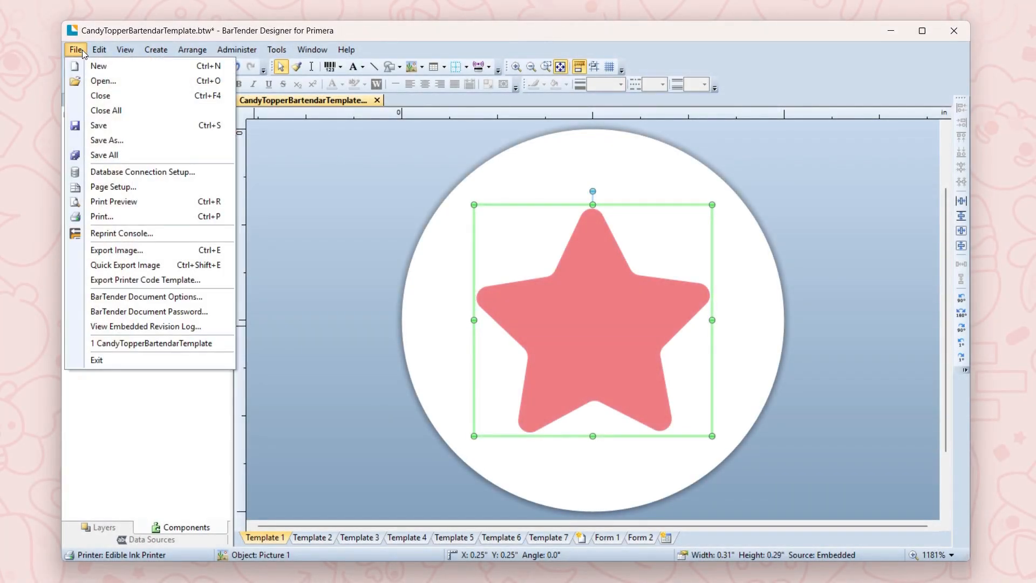
click(132, 214)
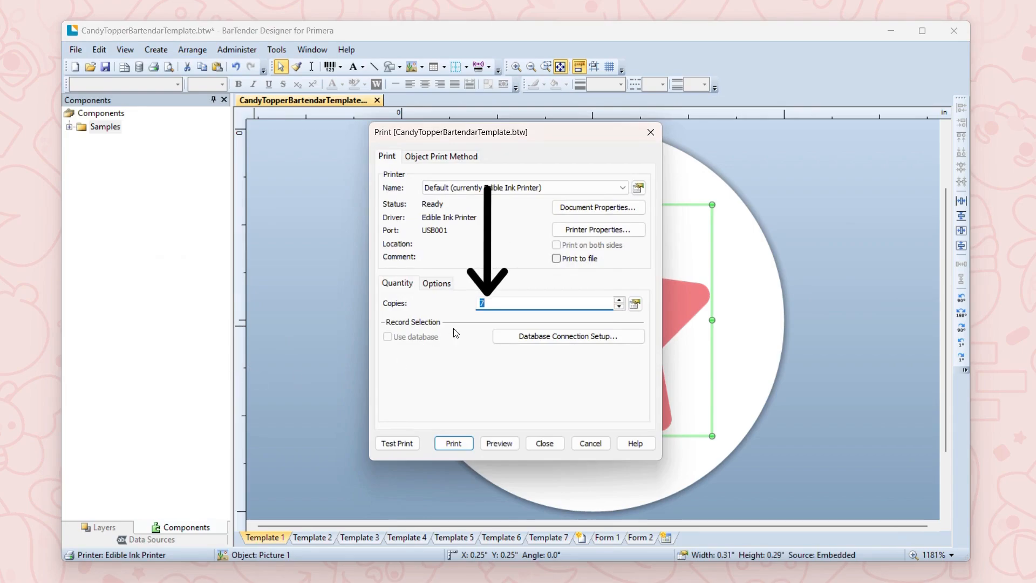
click(490, 300)
key(BackSpace)
text(49)
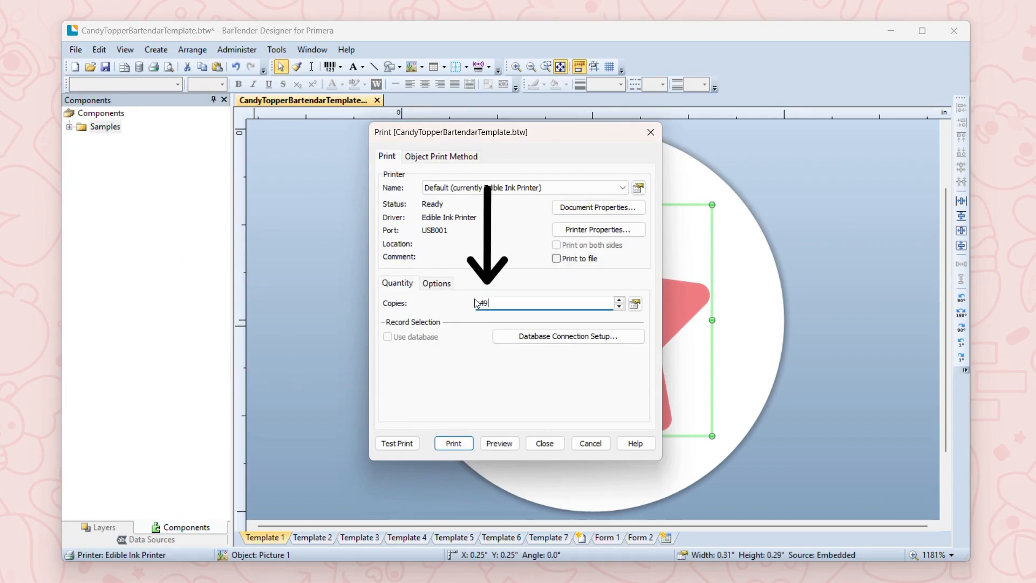
click(466, 448)
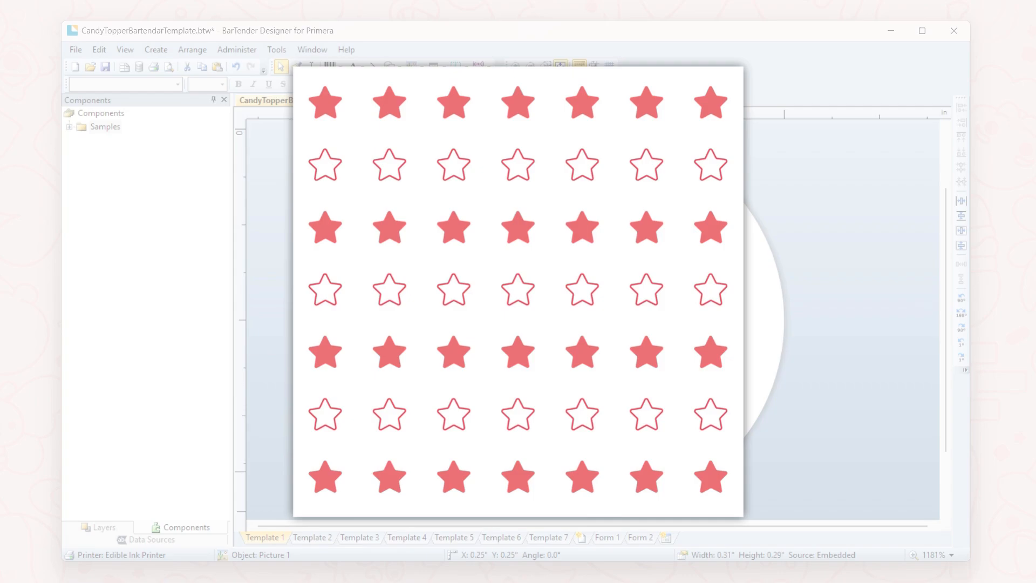
Step: Insert the embedded picture CandyTopperStarOutline.png onto the circle of Template 2
click(309, 538)
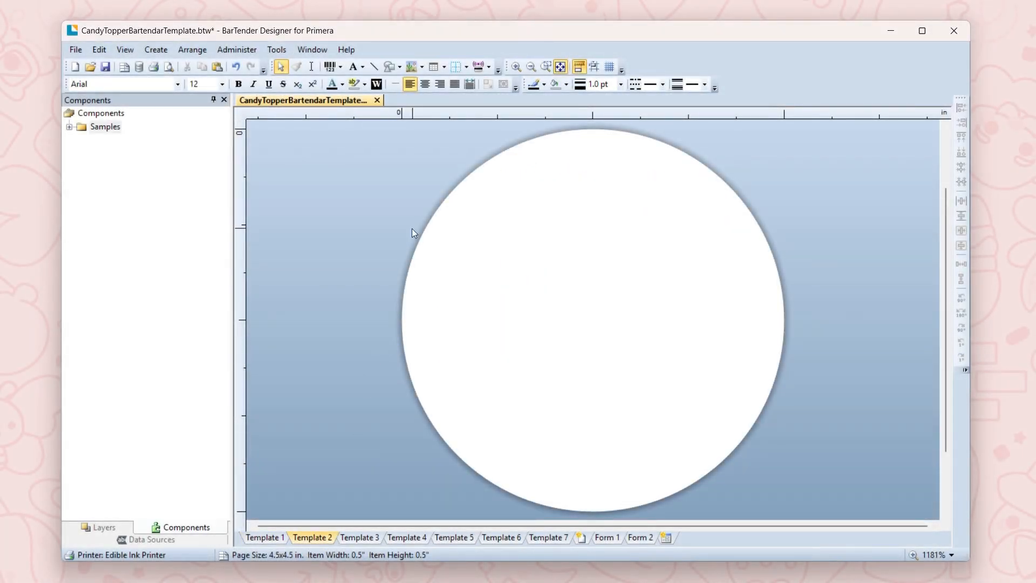
click(420, 66)
click(437, 93)
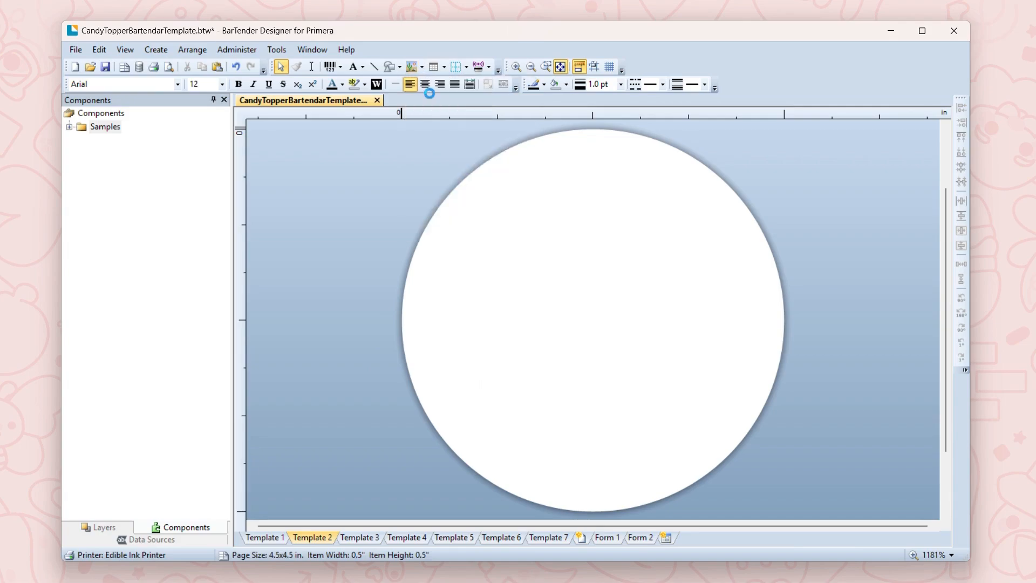
click(561, 286)
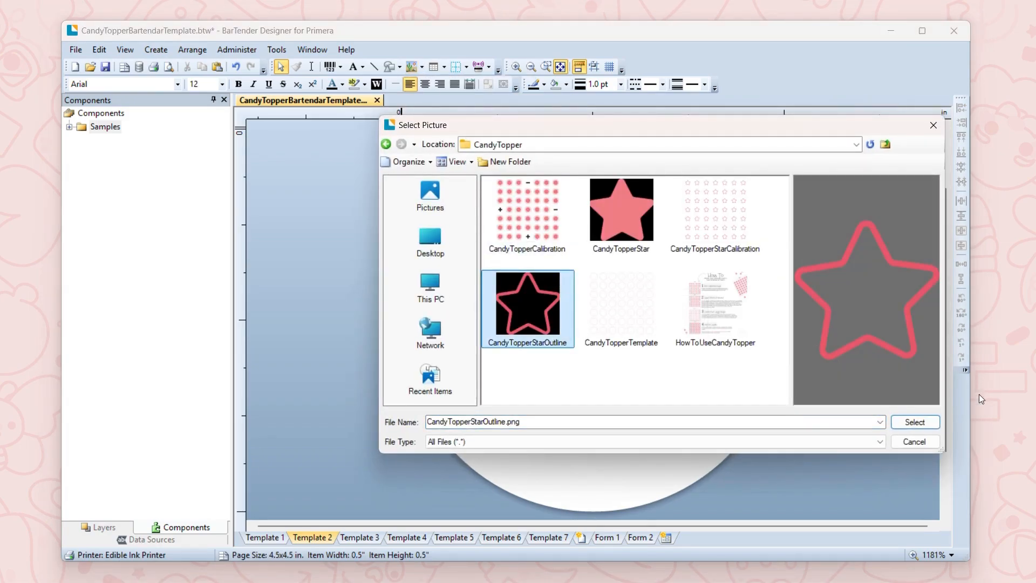
click(914, 422)
click(632, 344)
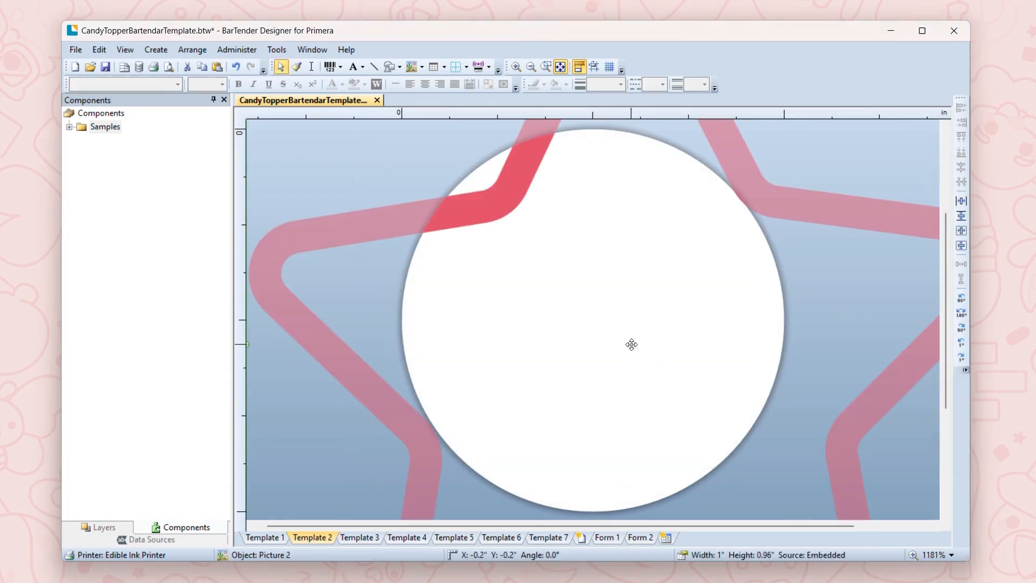
Step: Set the outlined star picture's height to 0.29 in, keeping the aspect ratio locked
right_click(631, 344)
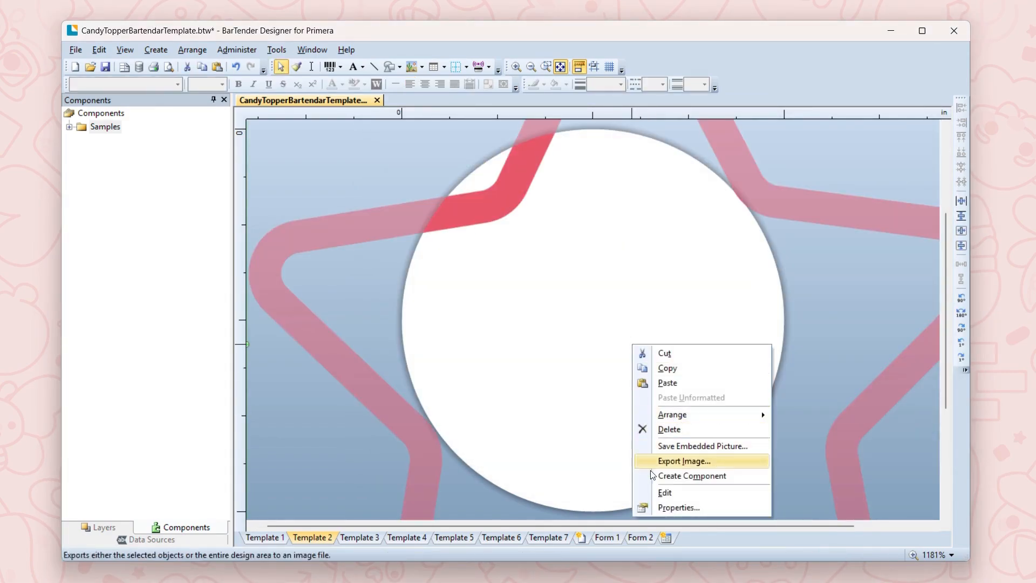
click(672, 503)
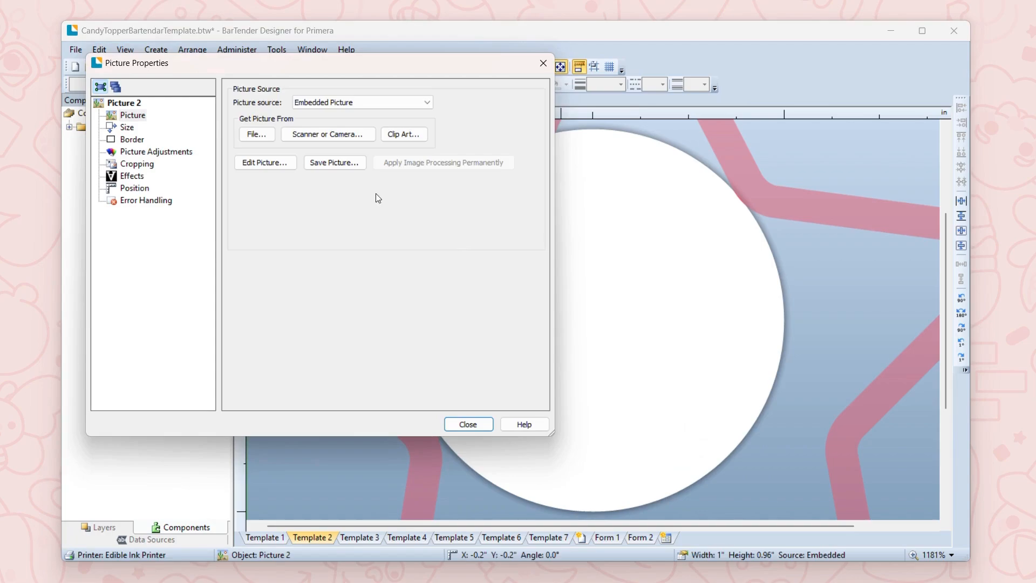
click(127, 128)
drag(355, 254, 338, 248)
text(99)
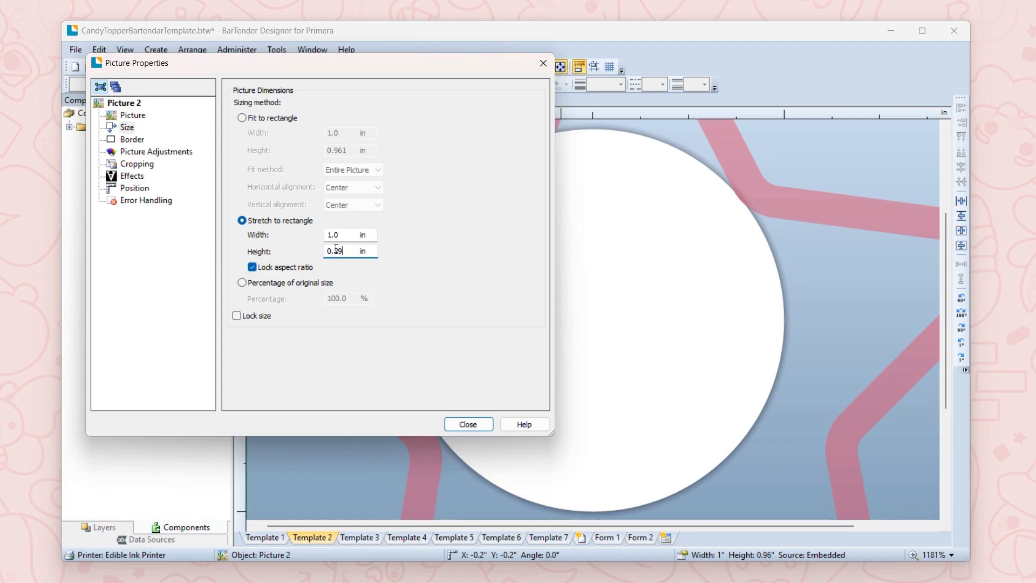
key(Return)
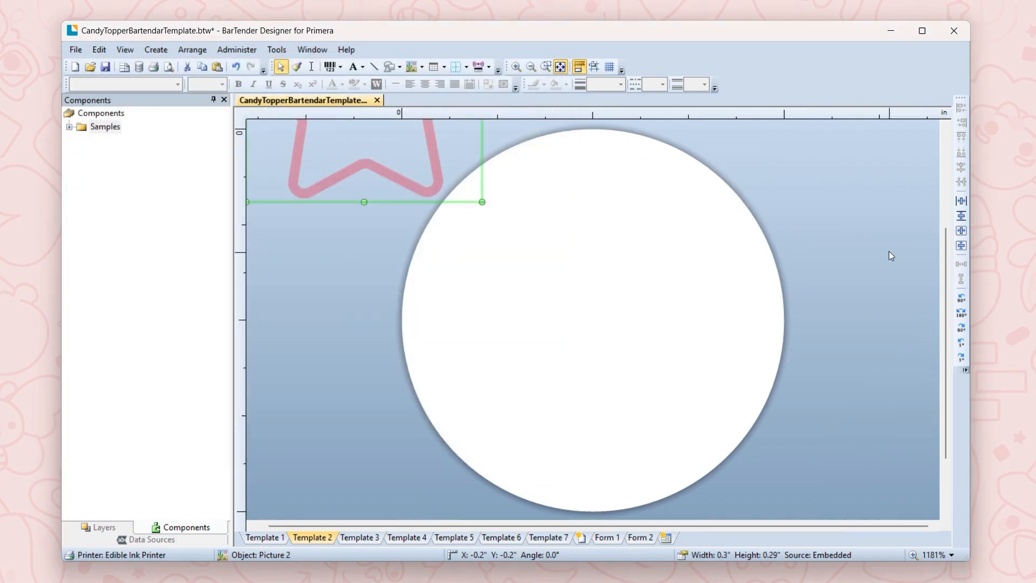
Step: Center the outlined star vertically and horizontally on Template 2, and compare it with the solid star on Template 1
click(961, 245)
click(960, 231)
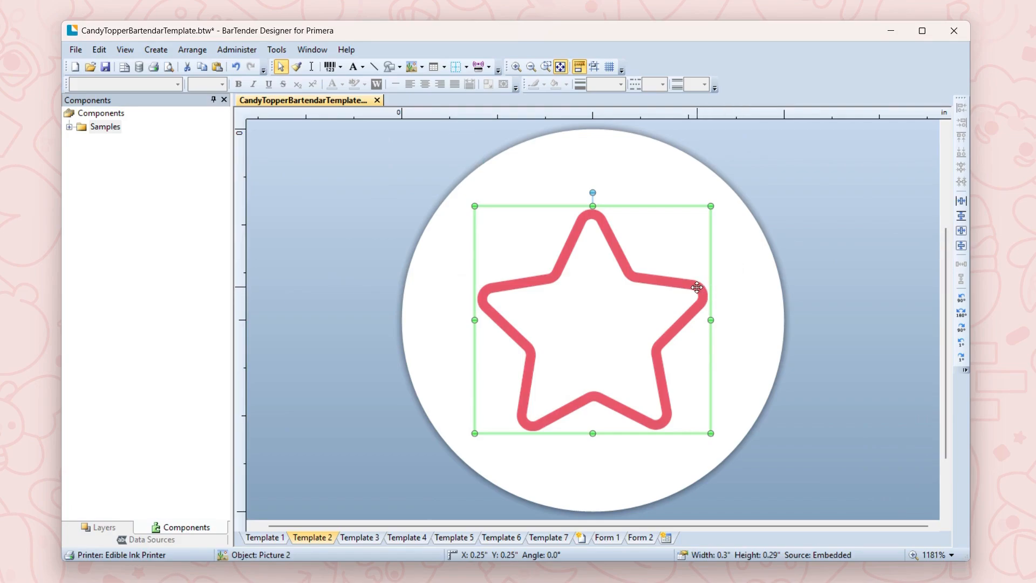
click(263, 538)
click(316, 539)
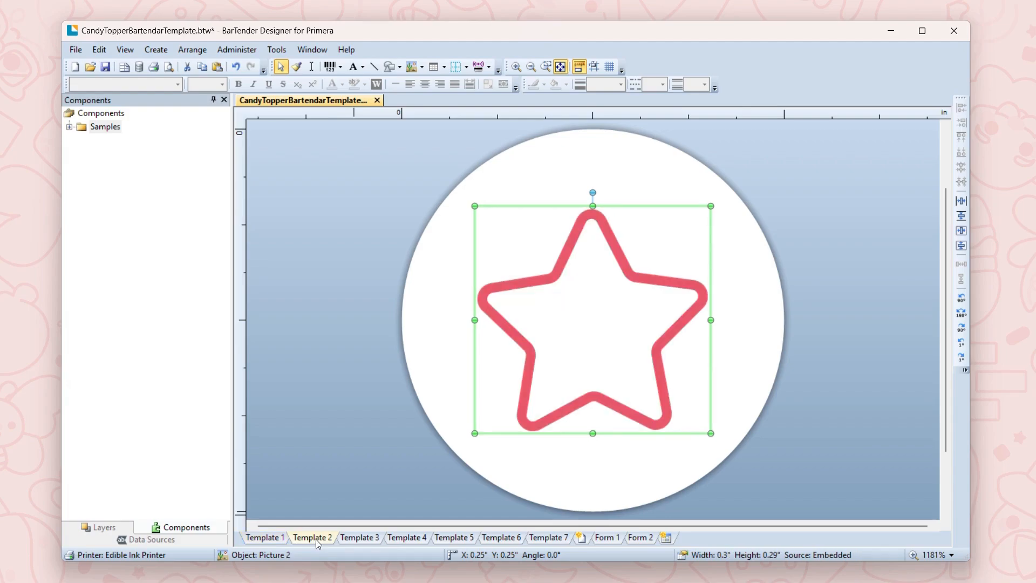
click(267, 536)
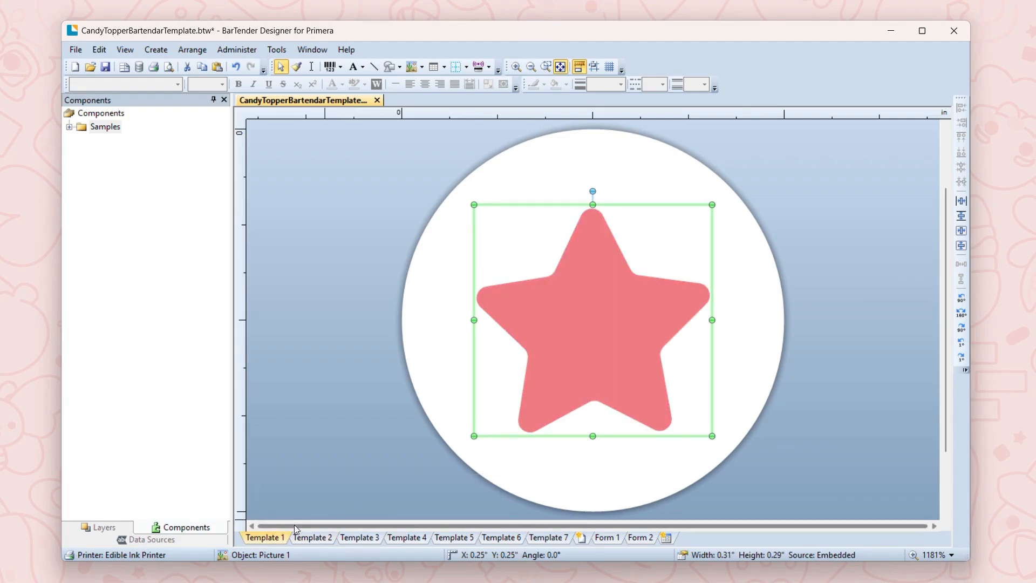
Step: Copy the solid star from Template 1 onto Template 3 and center it vertically and horizontally on the circle
right_click(542, 369)
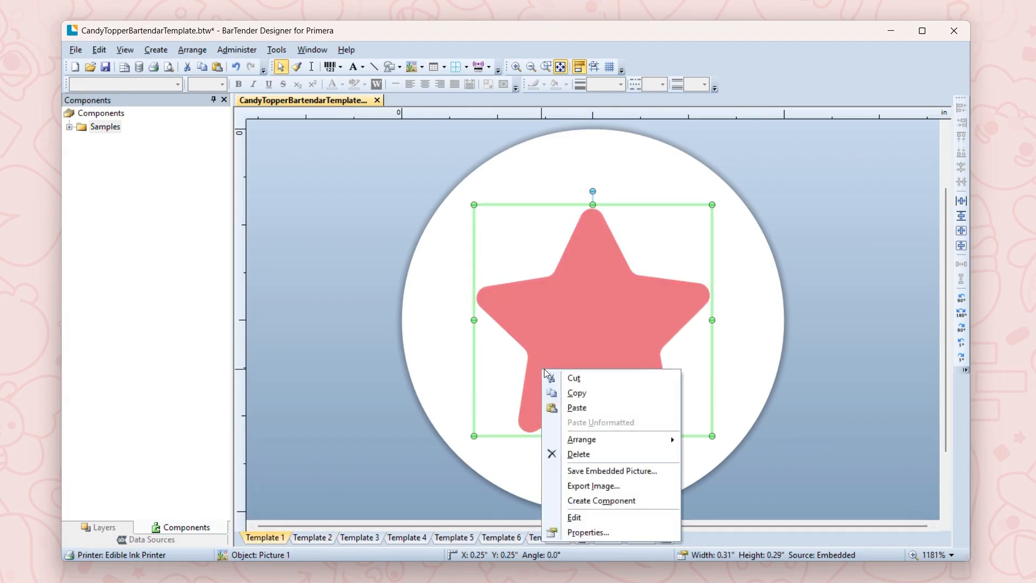
click(596, 399)
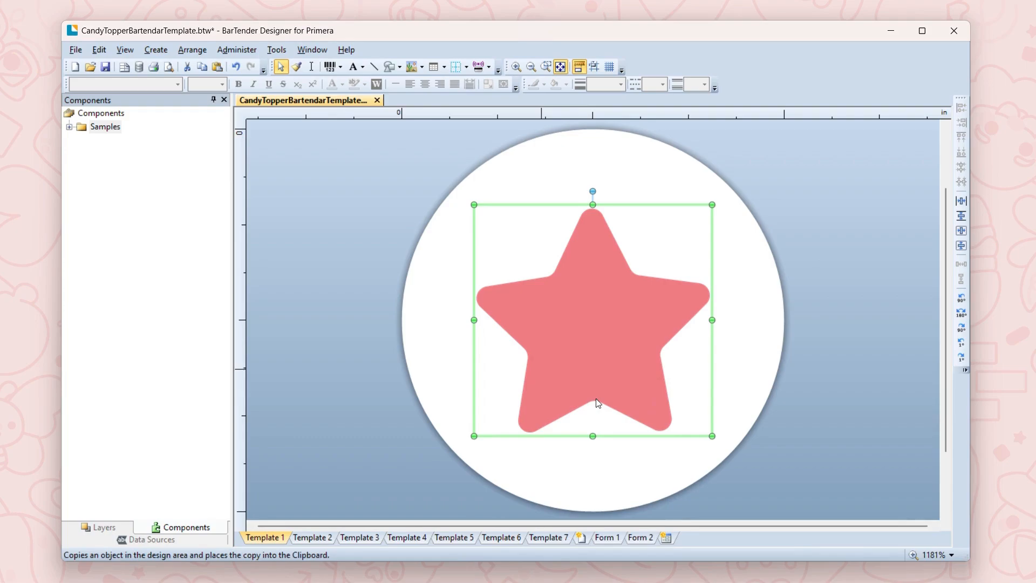
click(360, 538)
right_click(580, 321)
click(619, 328)
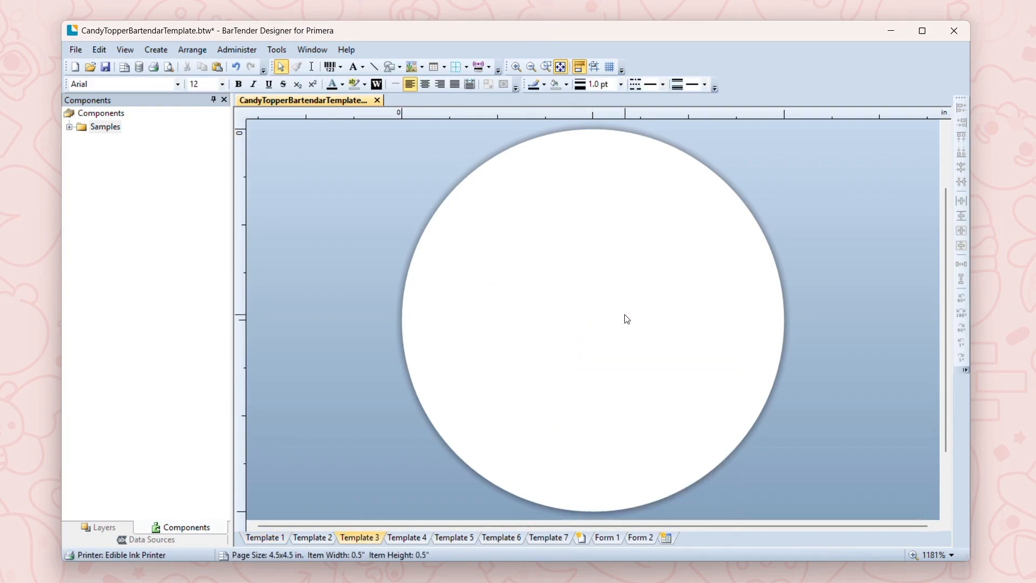
right_click(627, 322)
click(639, 329)
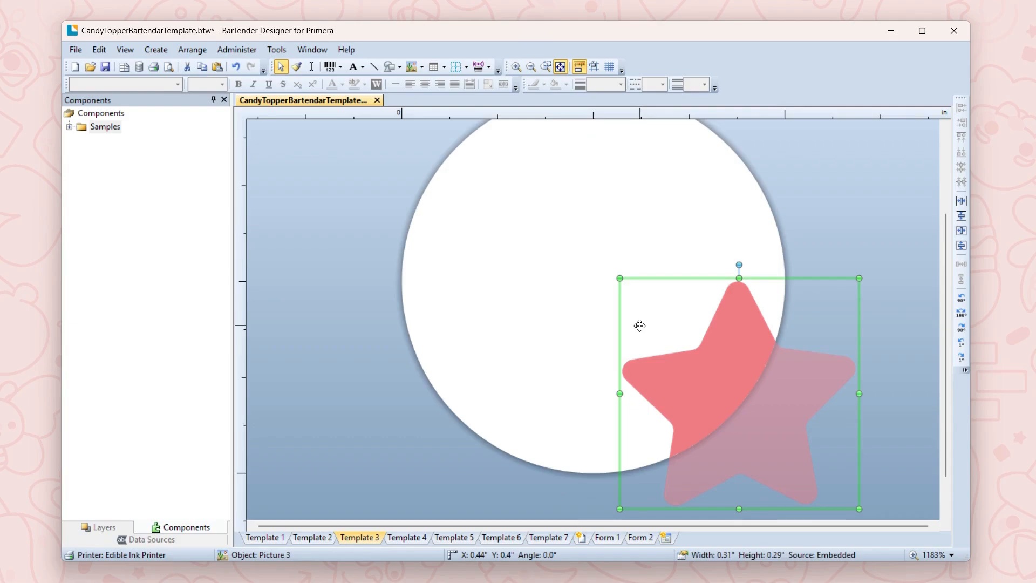
click(961, 246)
click(962, 231)
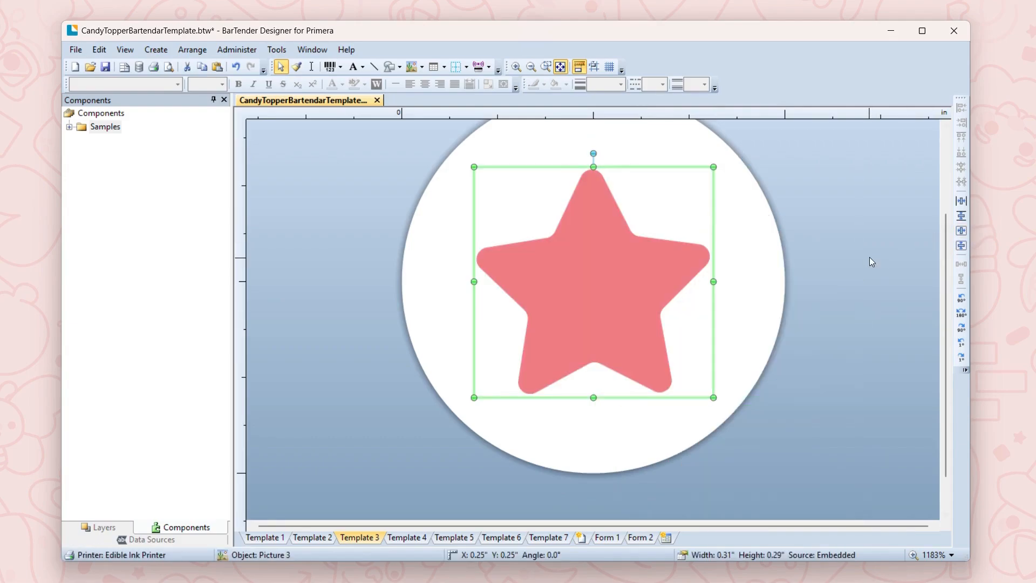
Step: Paste the solid star onto Template 5 and center it vertically and horizontally on the circle
click(453, 538)
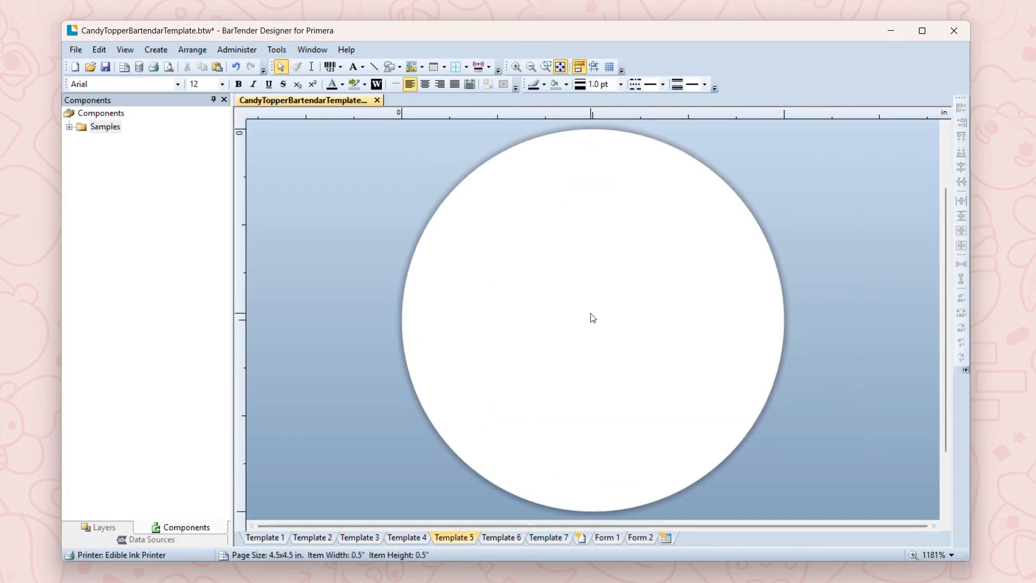
right_click(590, 313)
click(620, 321)
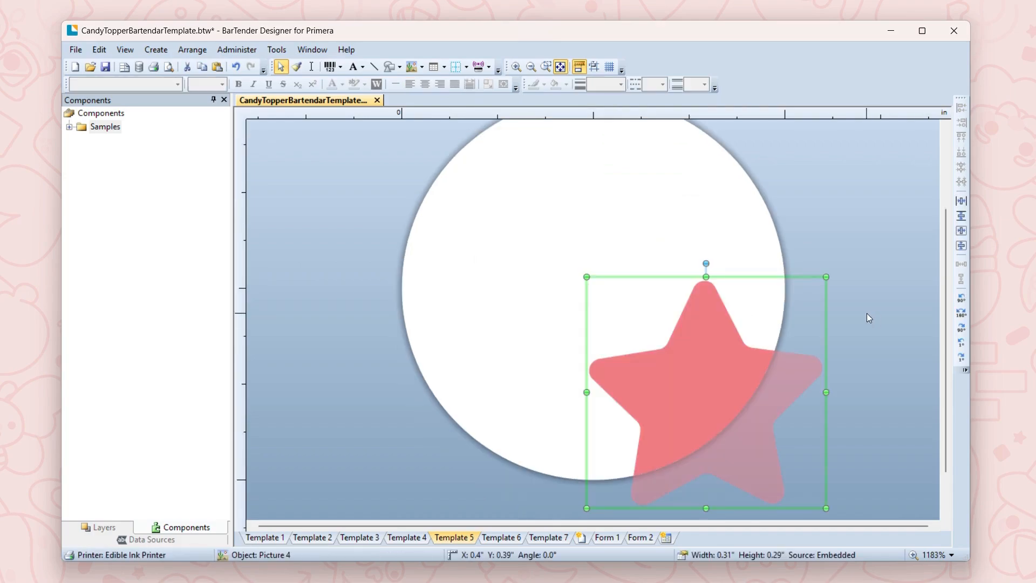
click(962, 246)
click(961, 230)
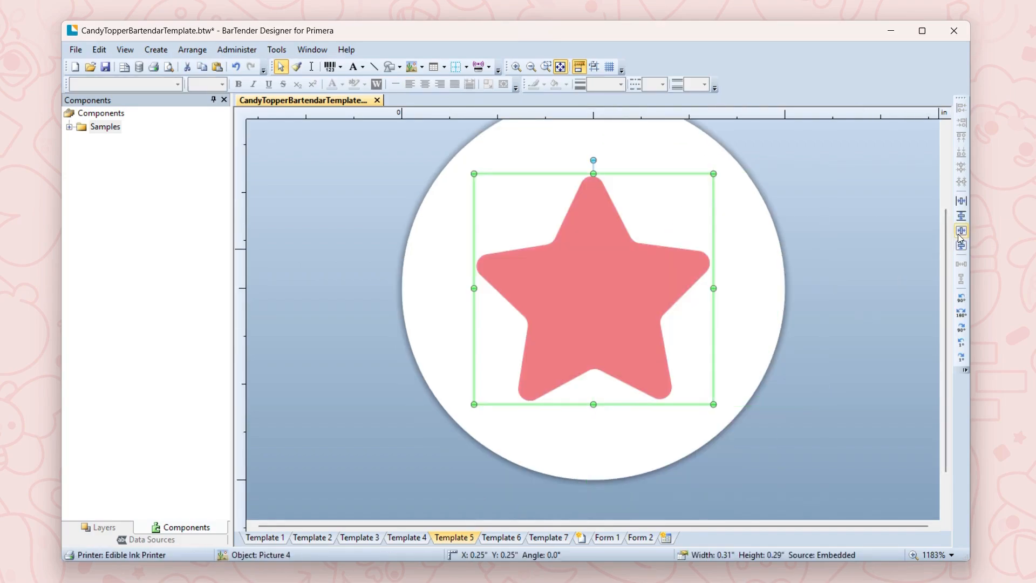
Step: Paste the solid star onto Template 7 and center it vertically and horizontally on the circle
click(548, 537)
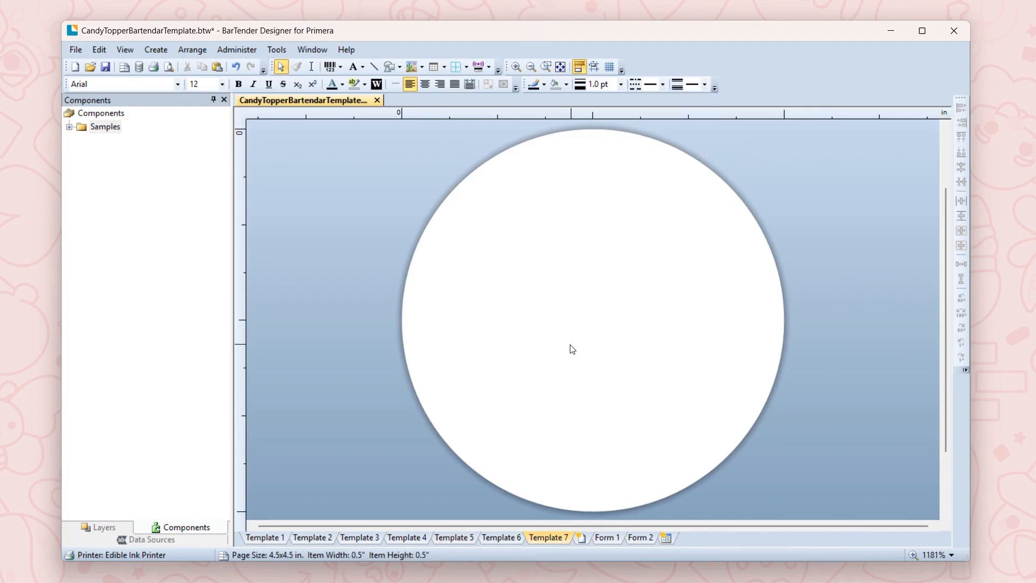
right_click(573, 340)
click(599, 345)
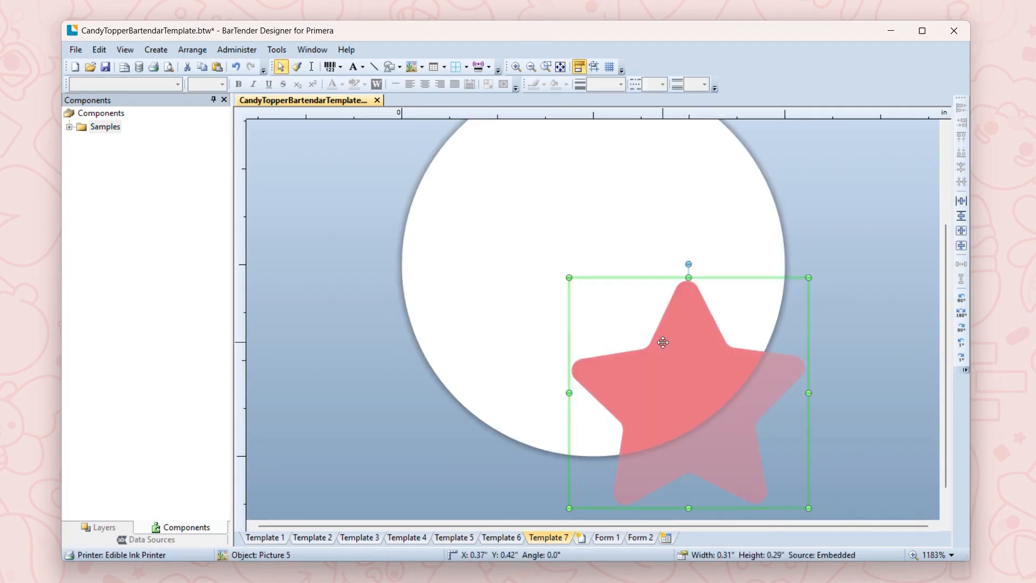
click(961, 246)
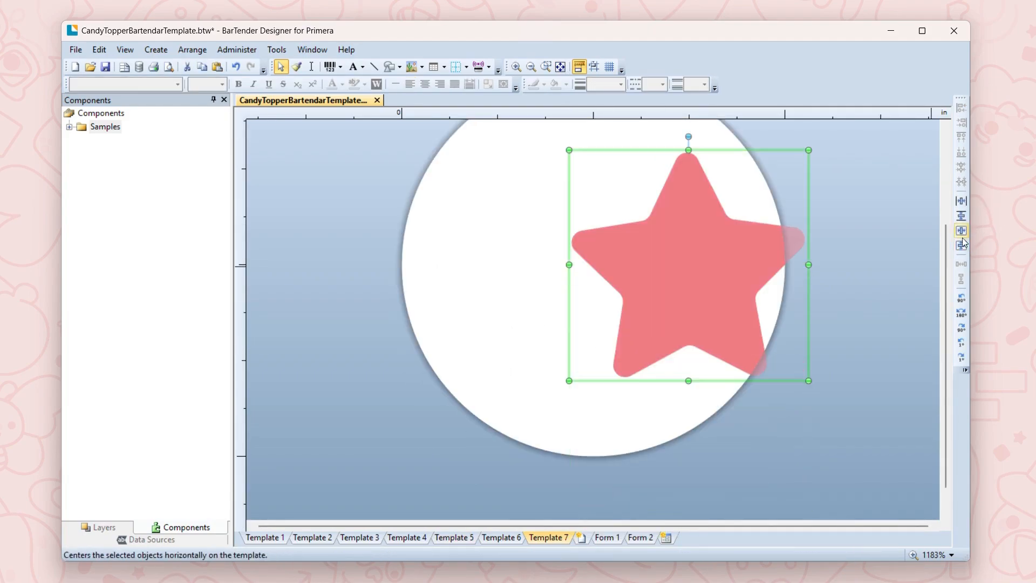
click(962, 231)
Step: Copy the outlined star from Template 2 onto Template 4 and center it vertically and horizontally on the circle
click(321, 538)
right_click(586, 341)
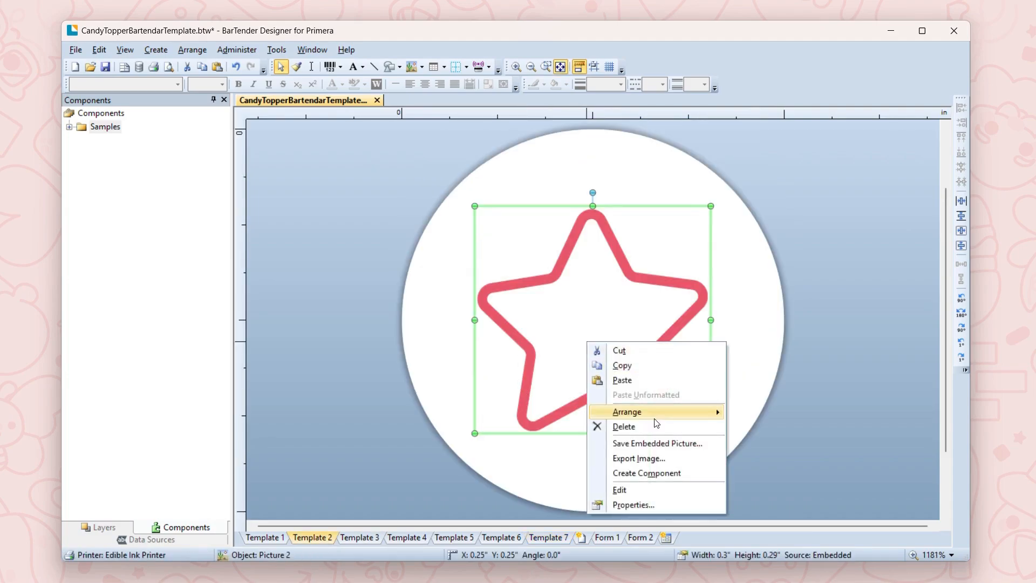
click(650, 365)
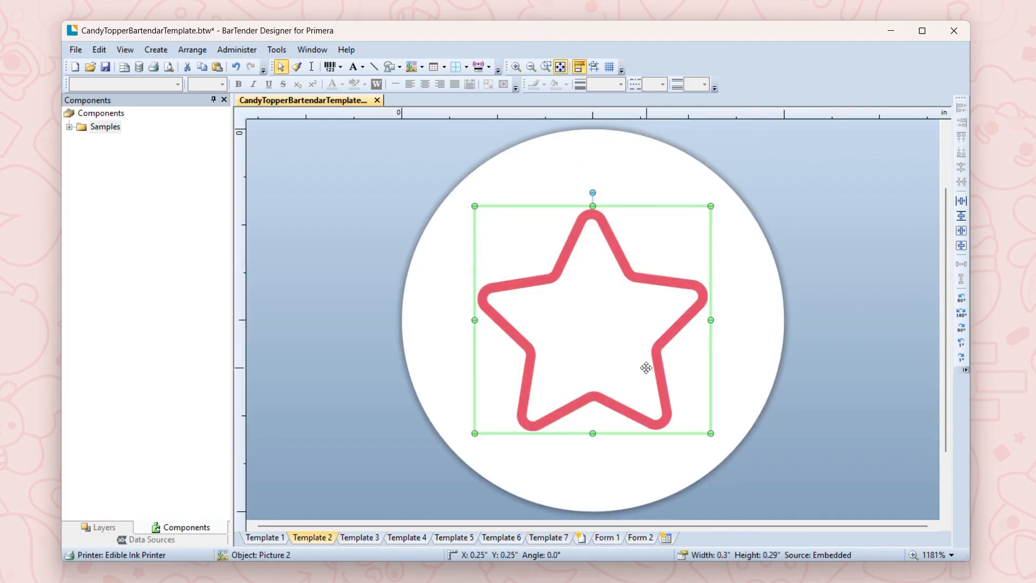
click(359, 537)
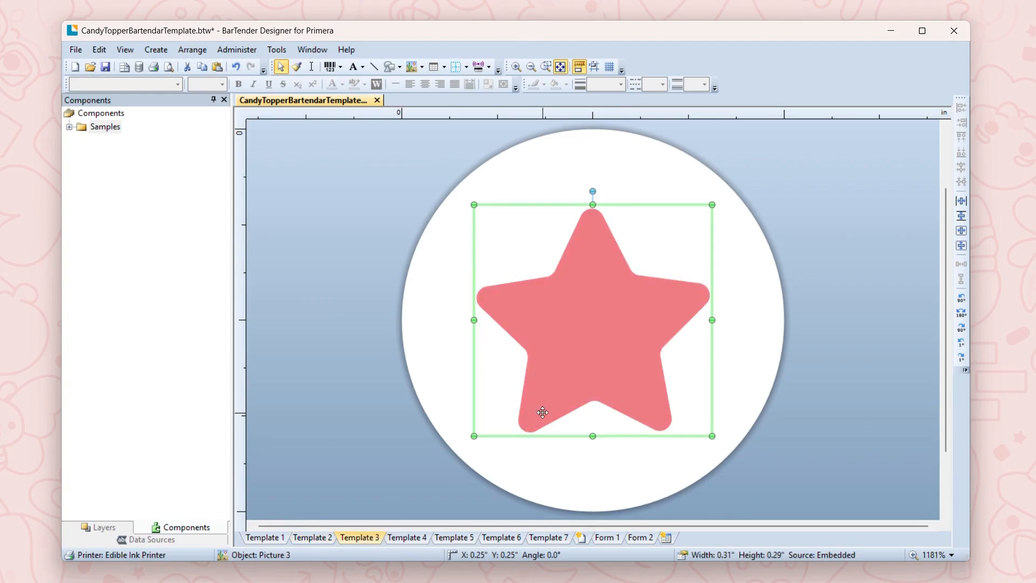
click(405, 538)
right_click(620, 348)
click(679, 360)
click(961, 246)
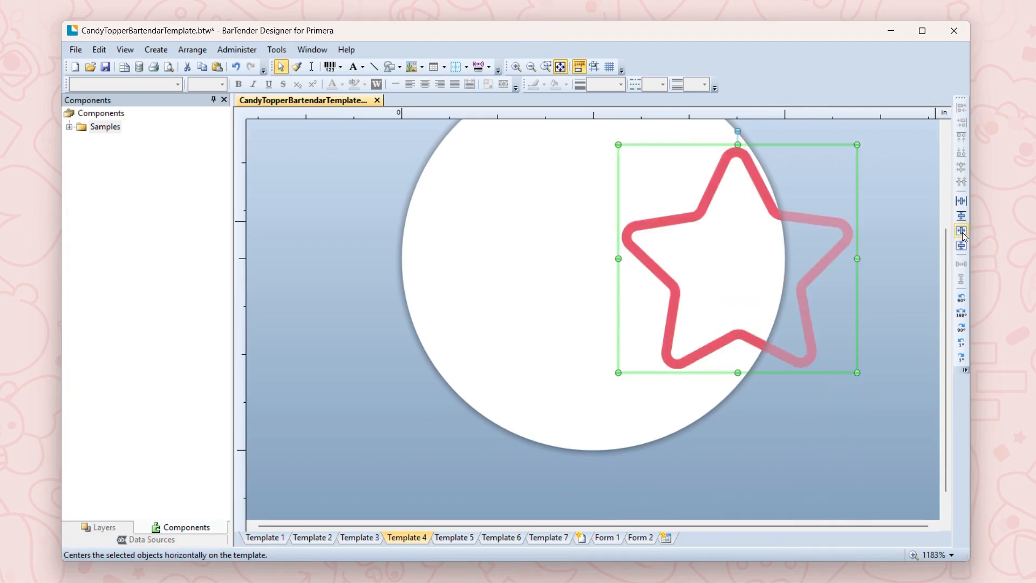
click(962, 232)
Step: Paste the outlined star onto Template 6 and center it vertically and horizontally on the circle
click(501, 538)
right_click(619, 303)
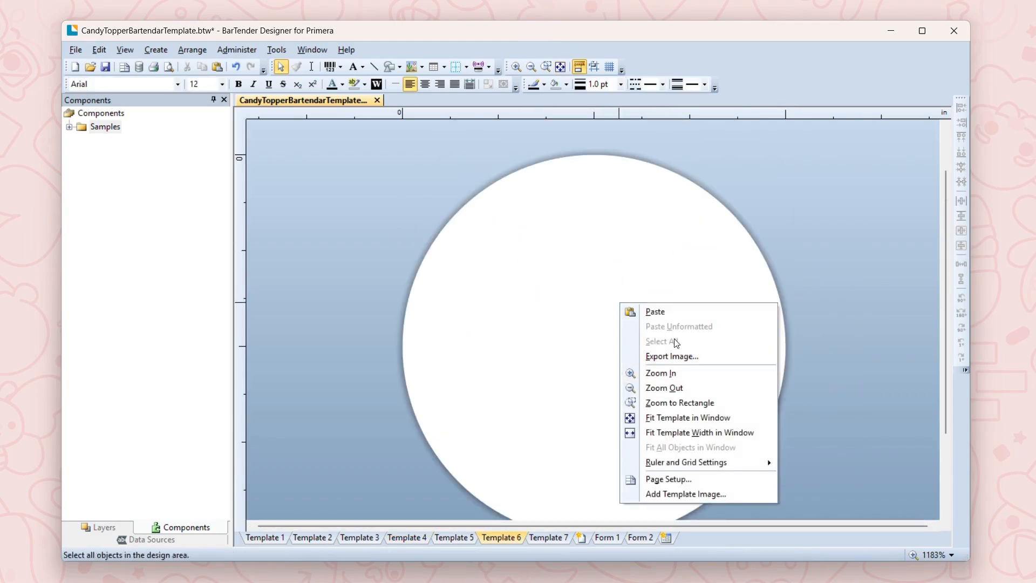
click(676, 318)
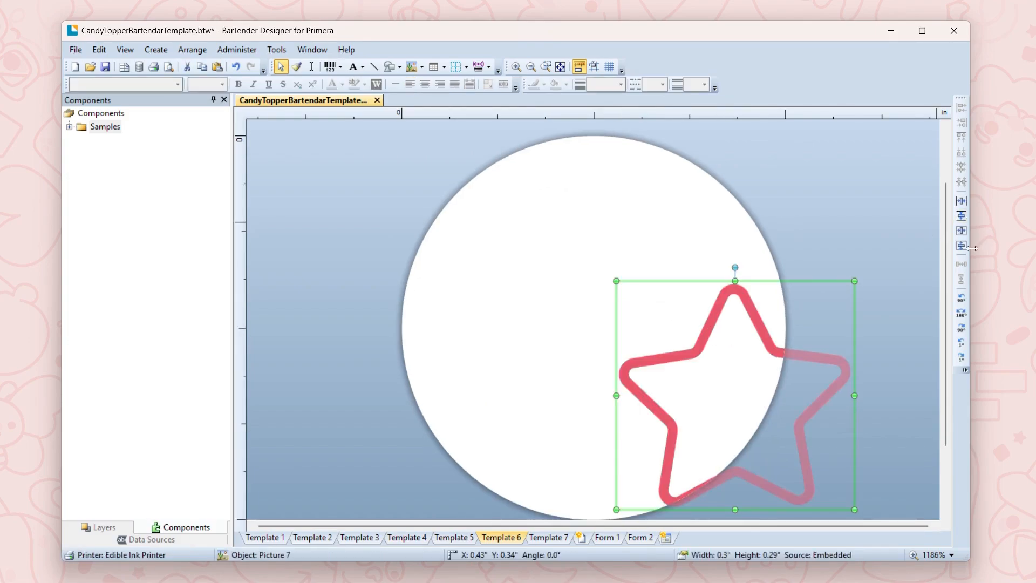
click(961, 246)
click(963, 231)
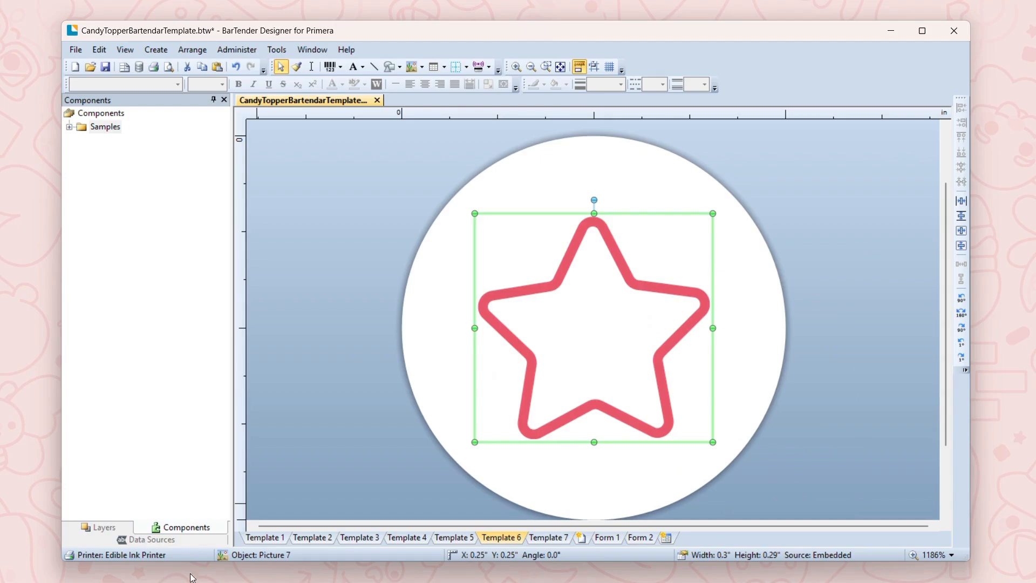
Step: Check the alternating star designs across the templates and print 49 copies of the document on the default Edible Ink Printer
click(263, 538)
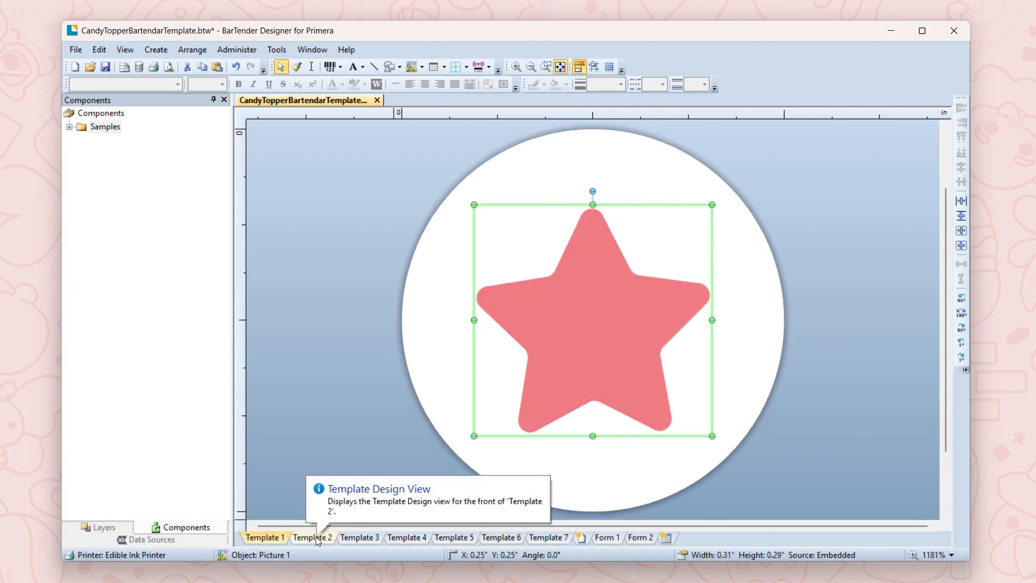
click(317, 537)
click(423, 537)
click(475, 537)
click(493, 538)
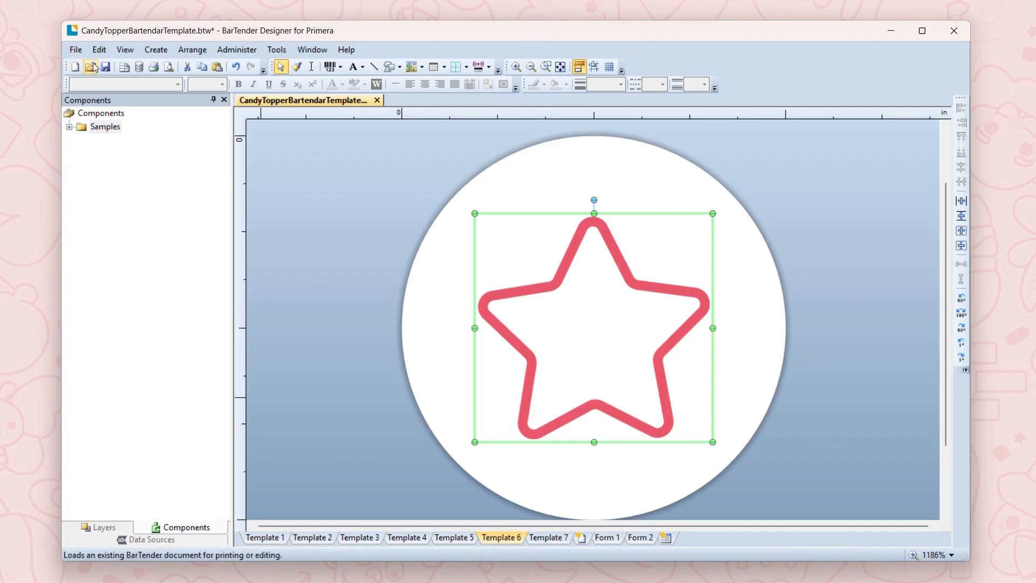
click(76, 50)
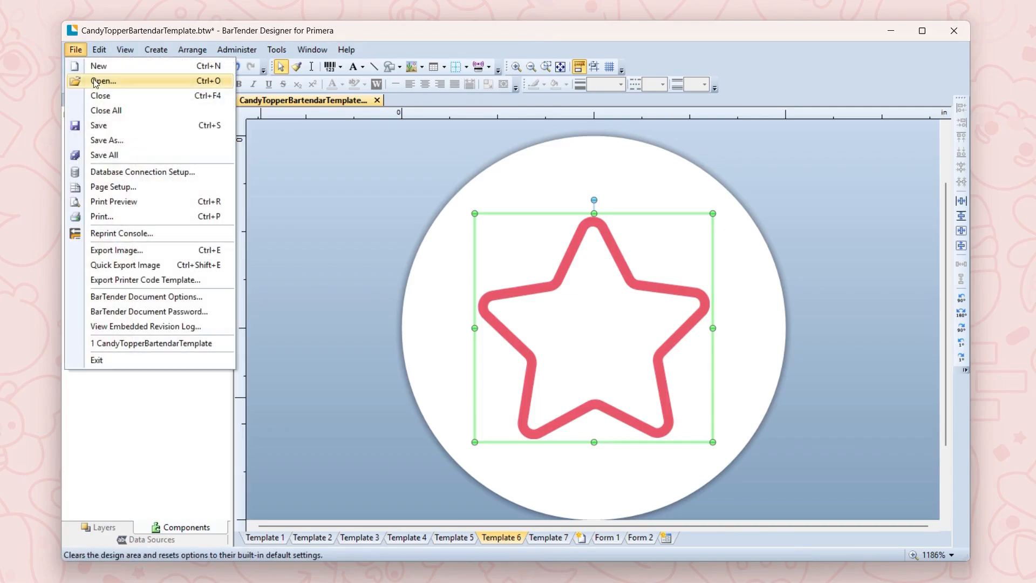
click(122, 215)
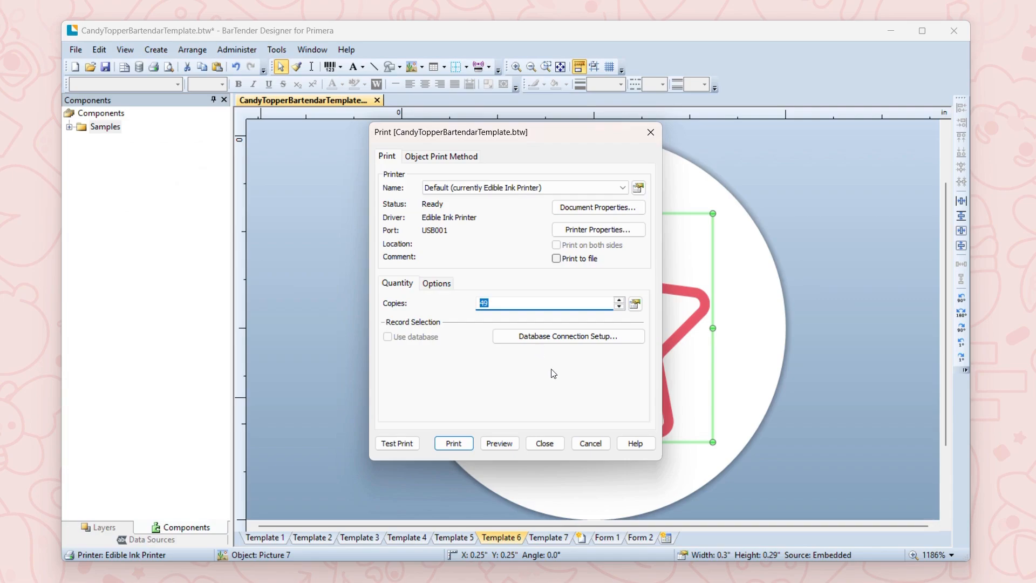
click(453, 443)
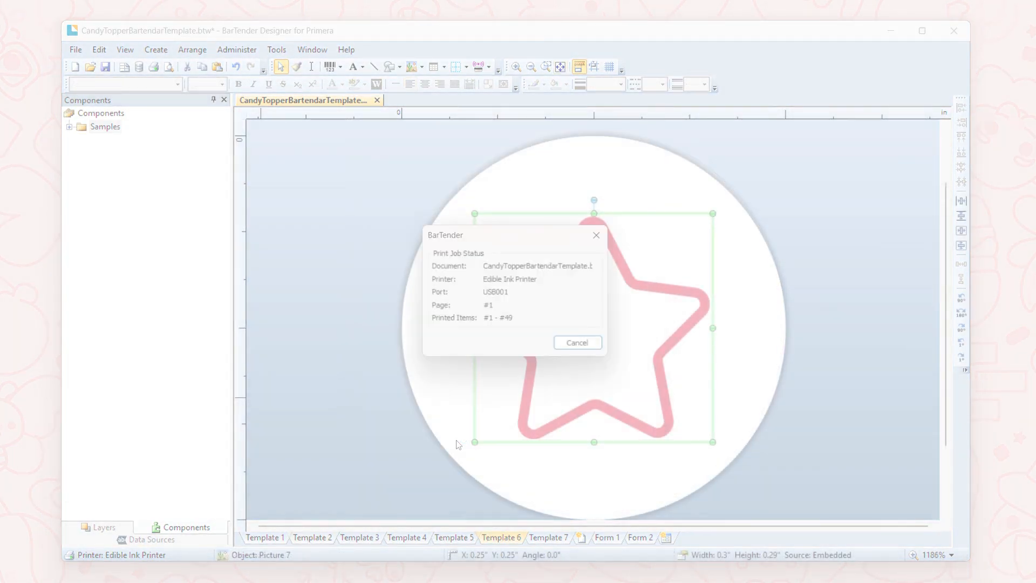